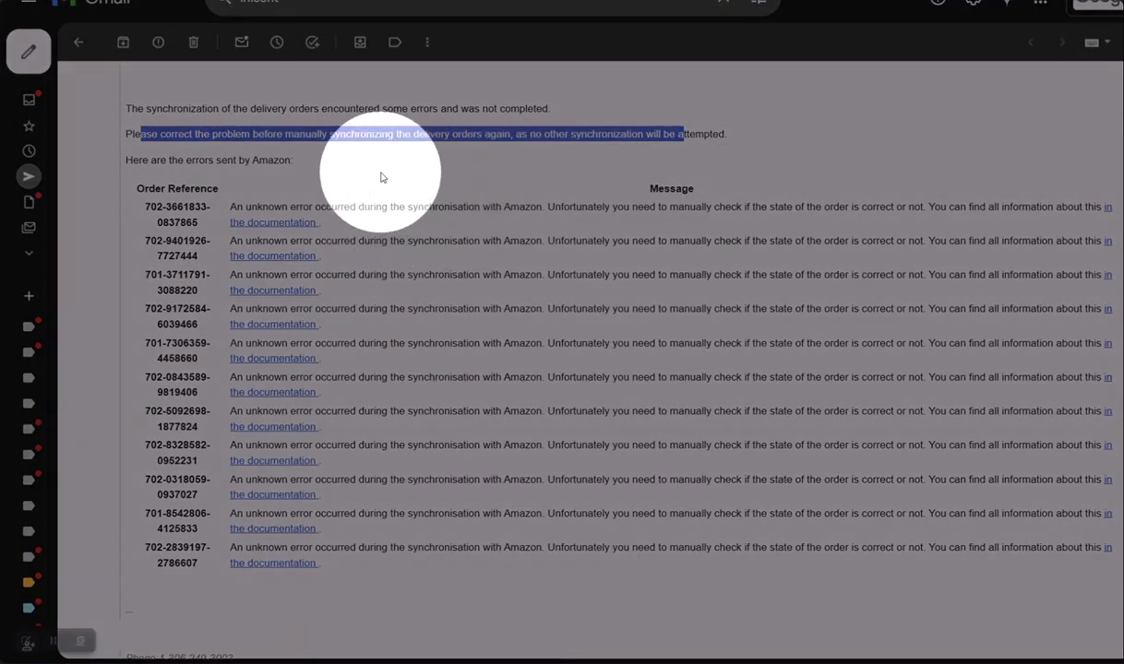
Review the synchronization error email, highlighting the instruction to correct the problem before manually synchronizing the delivery orders again.
left_click(305, 134)
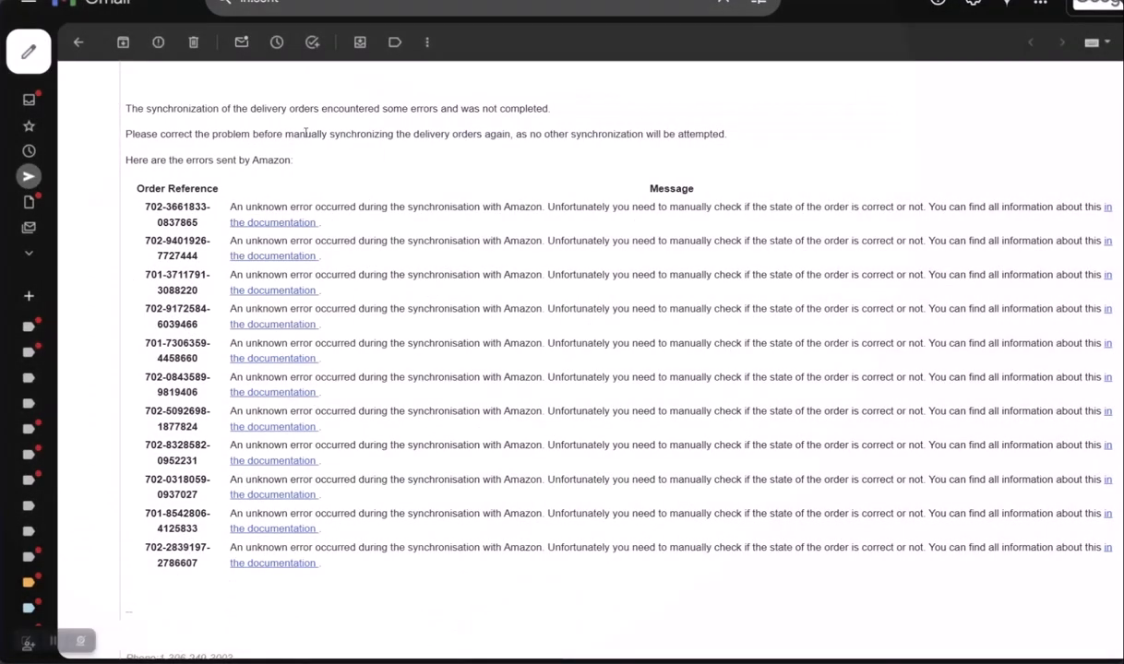
left_click_drag(251, 134, 160, 134)
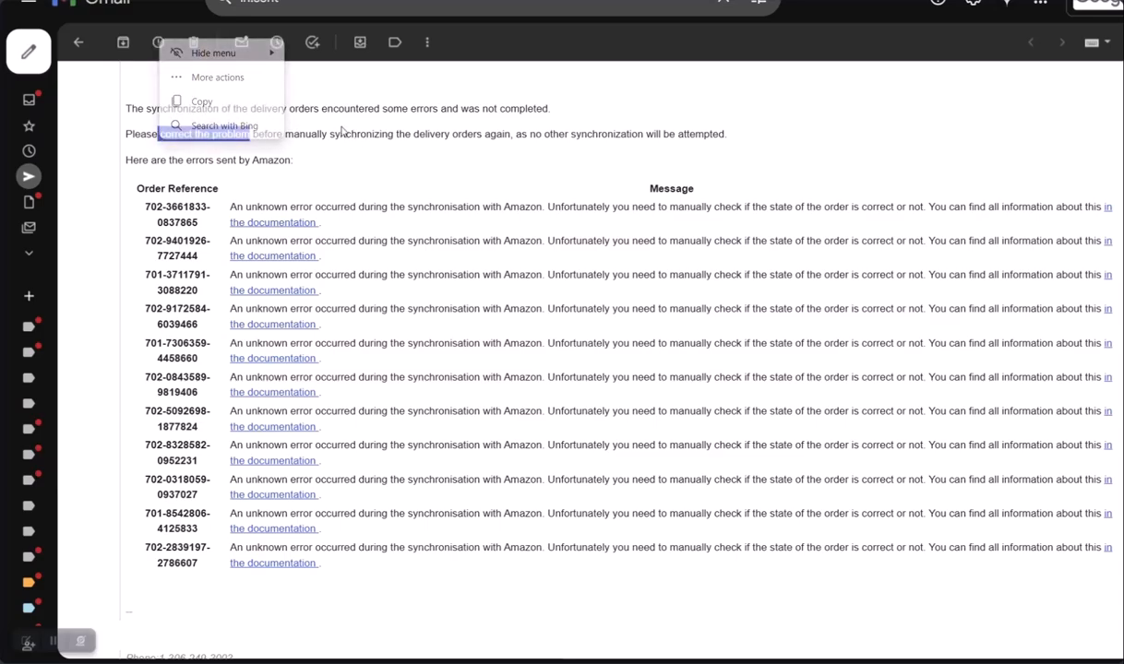
left_click(304, 137)
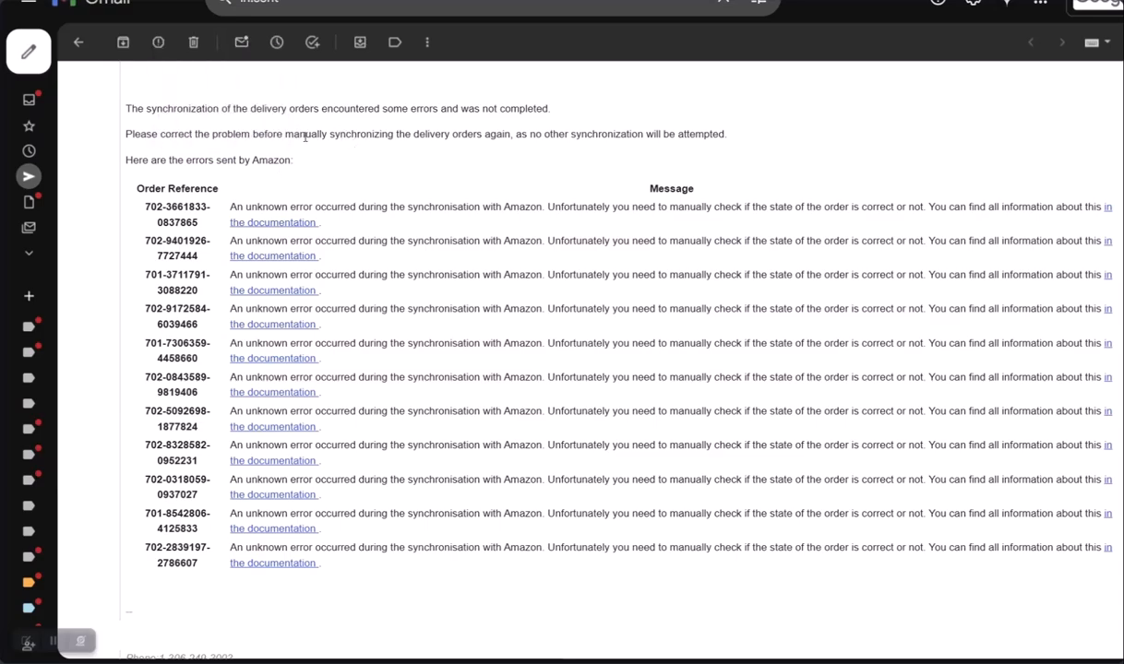
left_click_drag(334, 135, 578, 138)
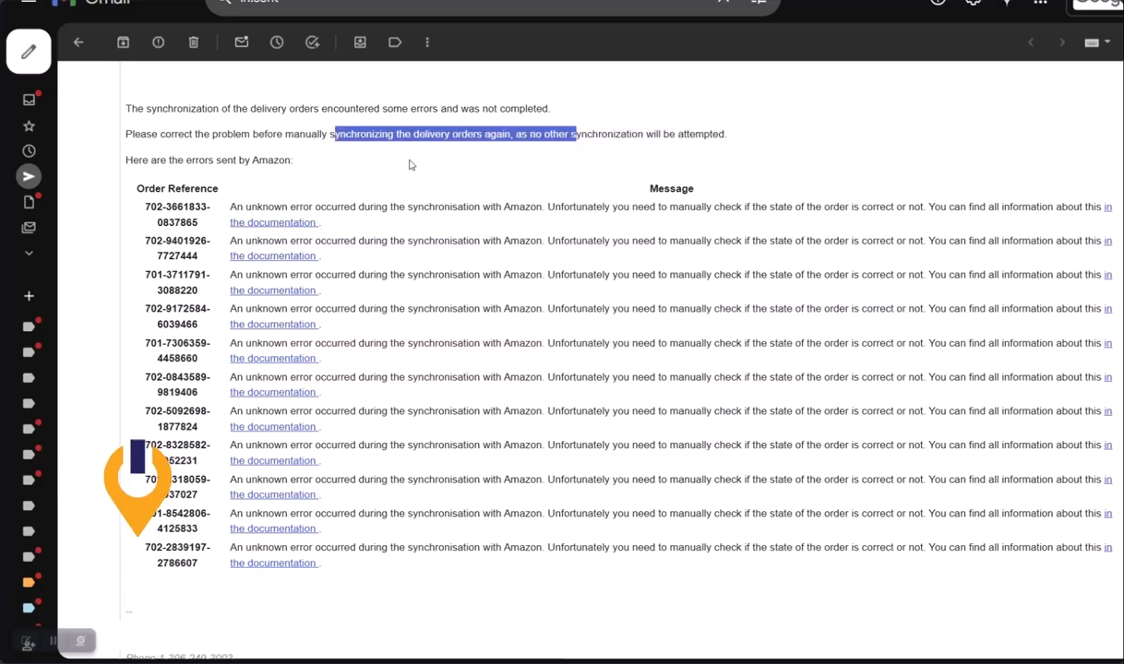
left_click(330, 137)
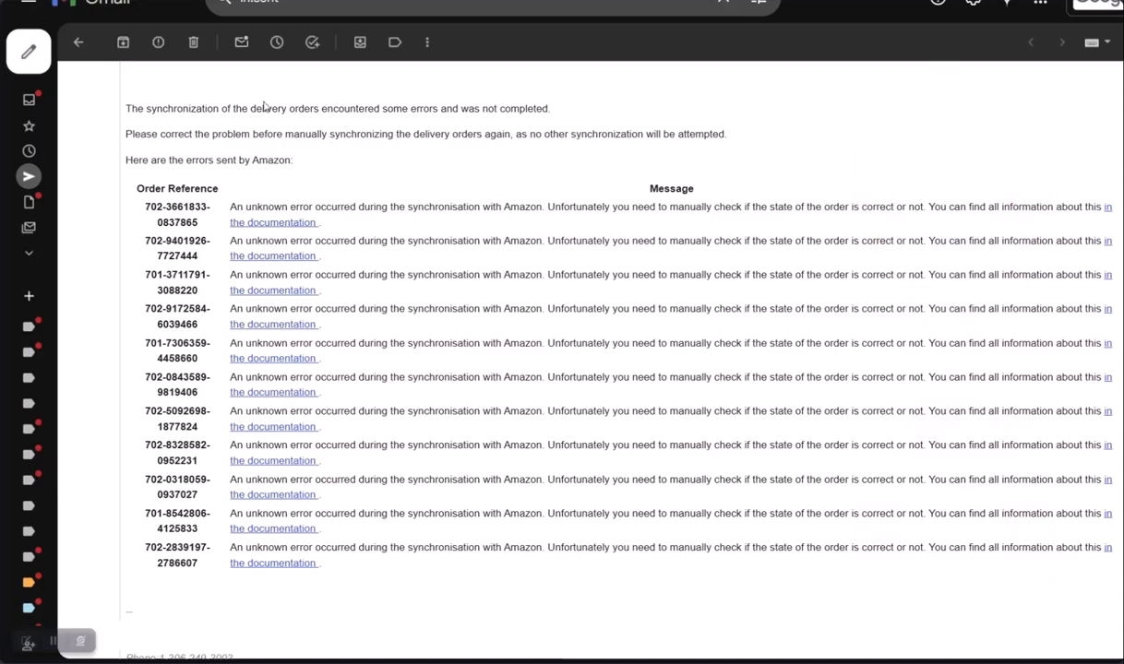
left_click_drag(246, 103, 382, 111)
right_click(382, 111)
key("Escape")
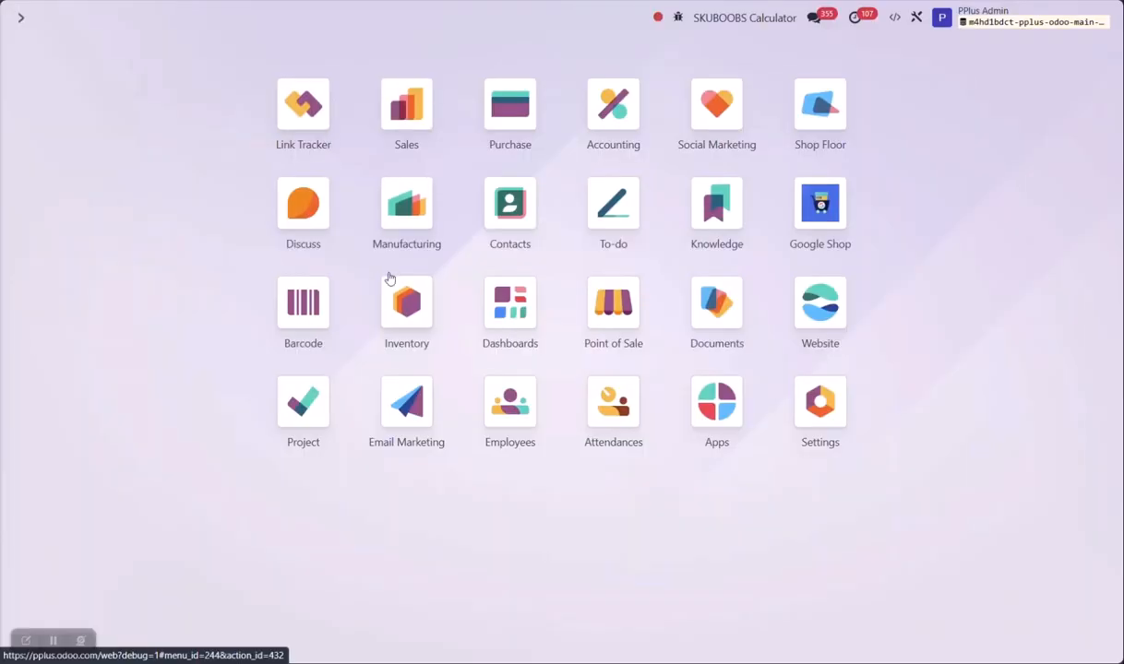
Switch to Odoo and open the Delivery Orders list in the Inventory app.
left_click(406, 305)
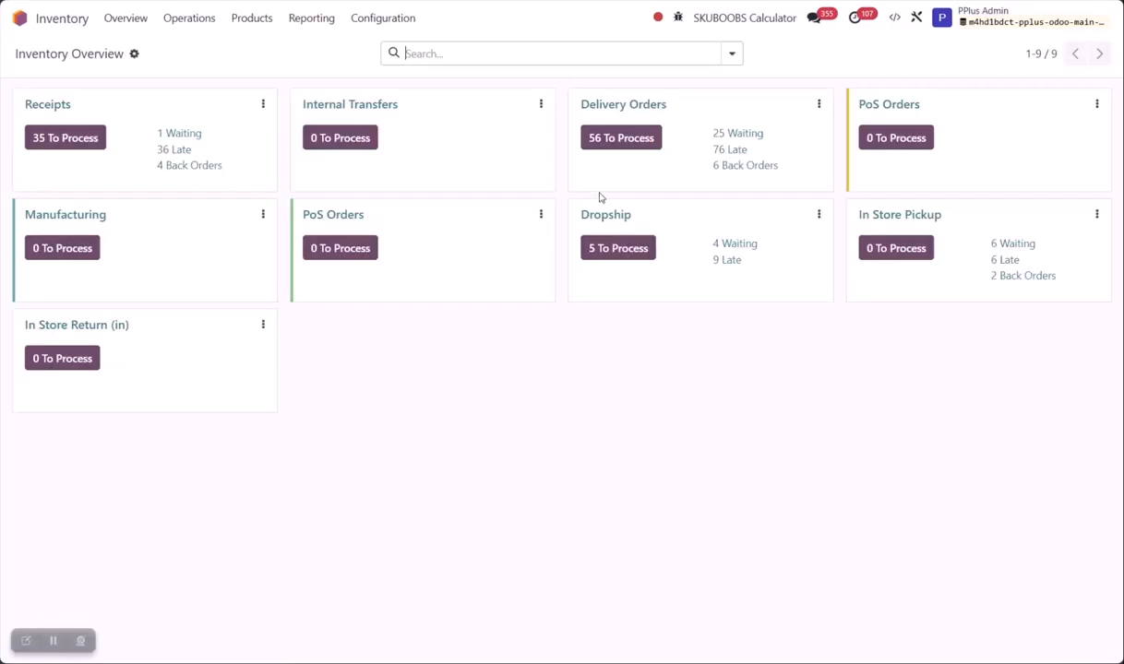
left_click(620, 110)
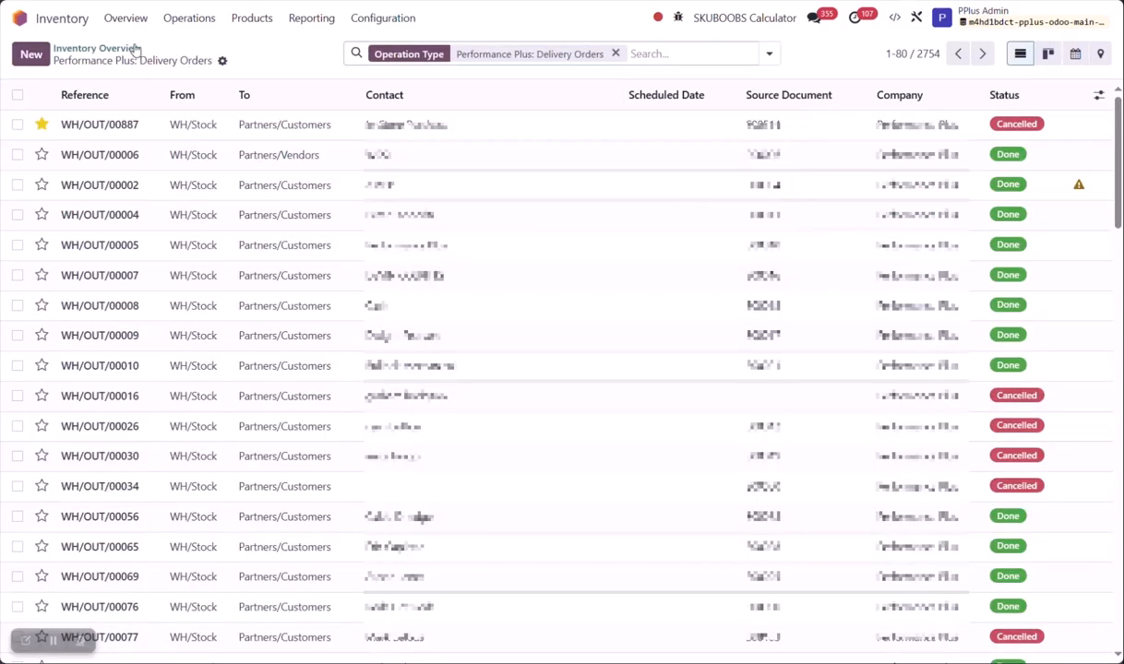
left_click(126, 47)
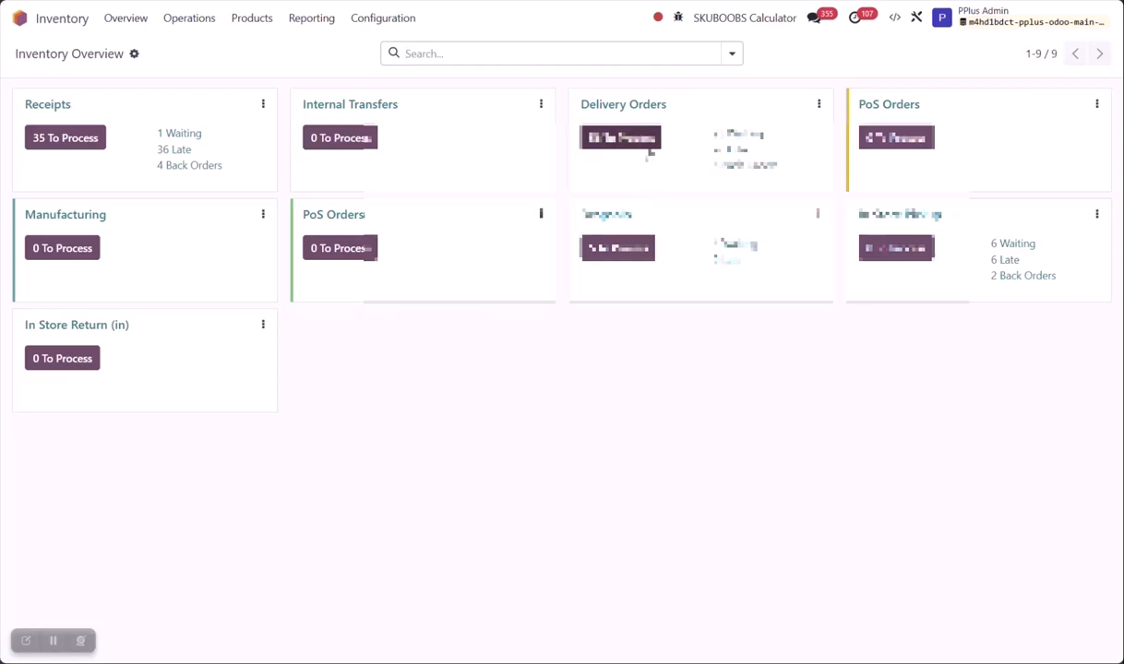
left_click(622, 105)
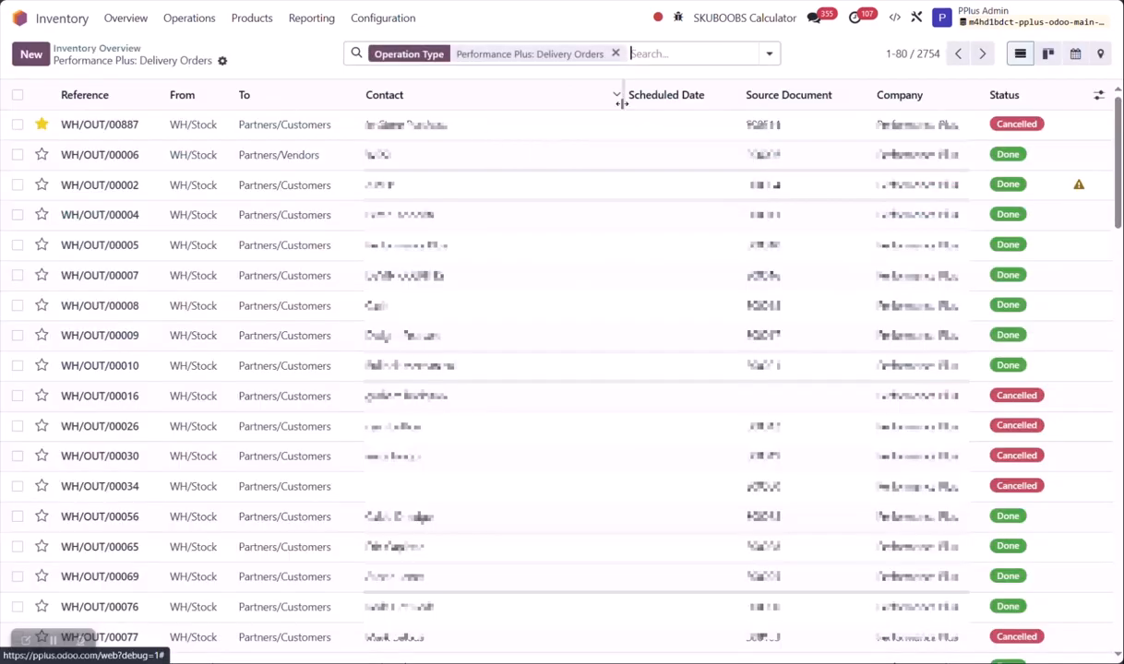
Filter the delivery orders with the saved favorite Amazon Sync Error.
left_click(769, 53)
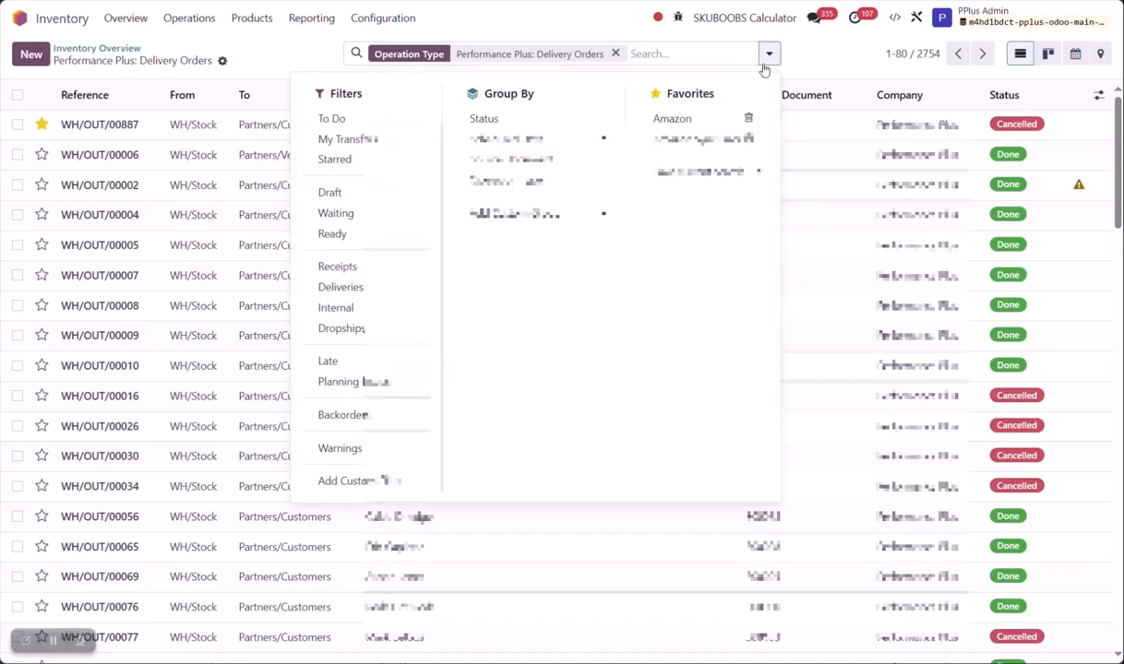
left_click(672, 118)
left_click(703, 172)
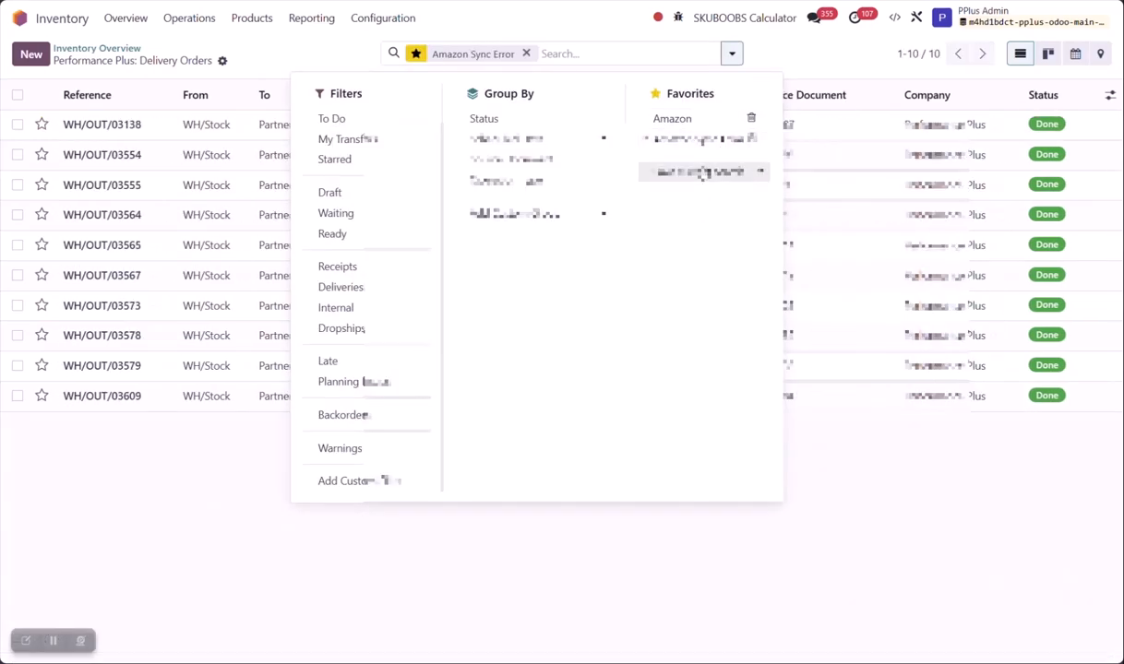
left_click(895, 507)
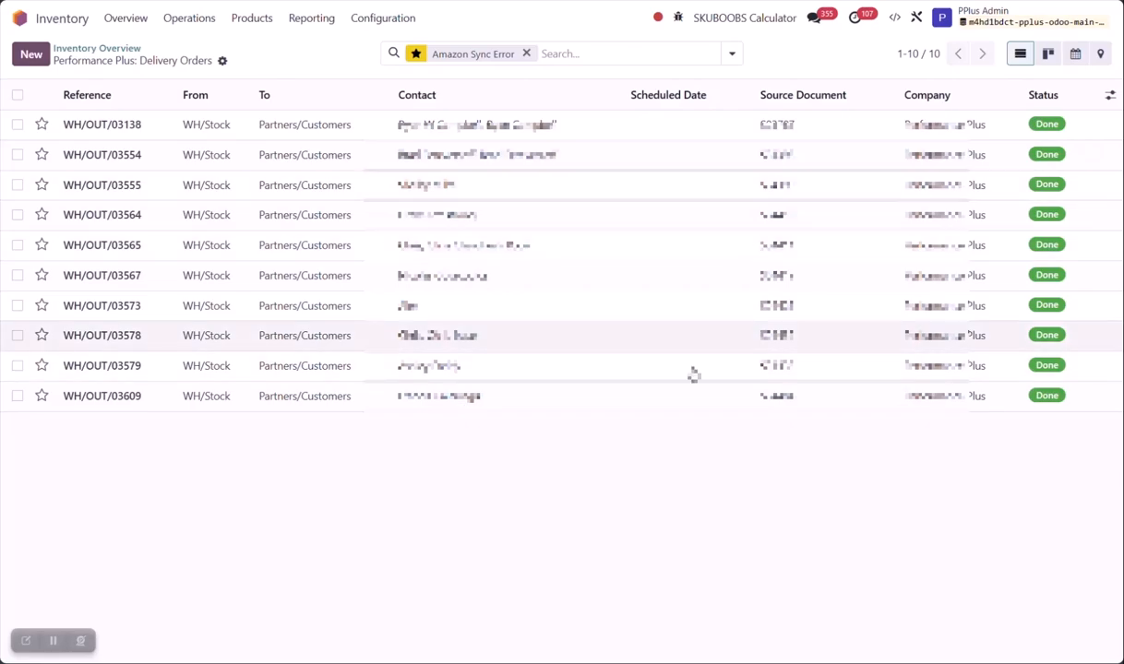
Show the Amazon Synchronization Status column in the delivery orders list, leaving Amazon Feed Reference hidden.
left_click(1110, 94)
scroll(919, 287, "down", 1)
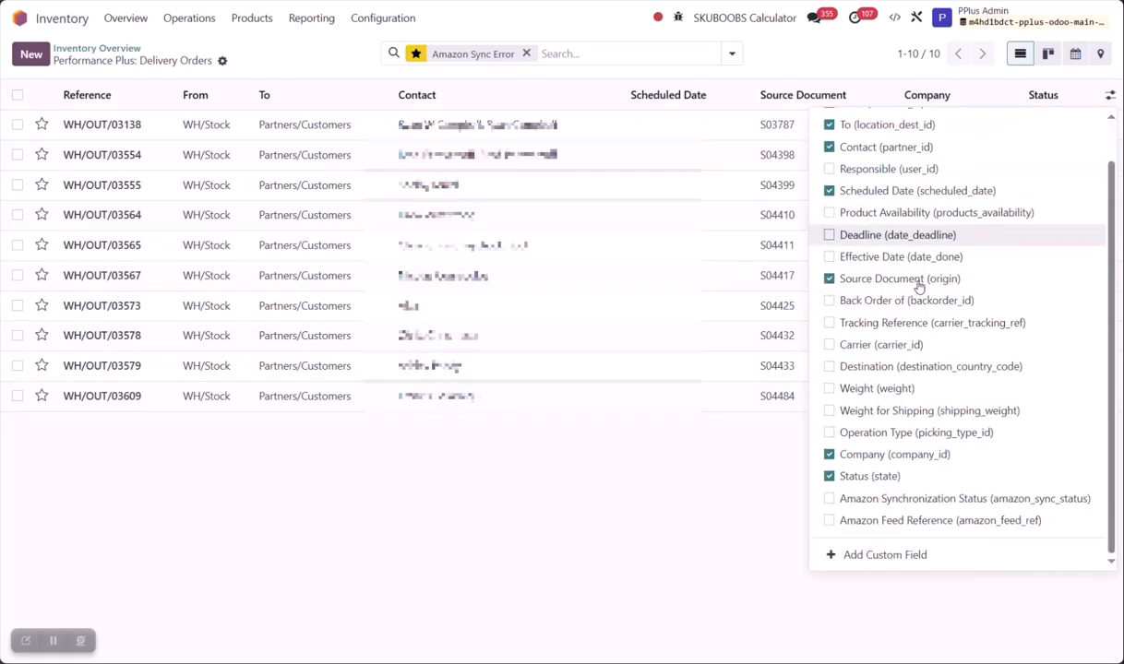
left_click(830, 499)
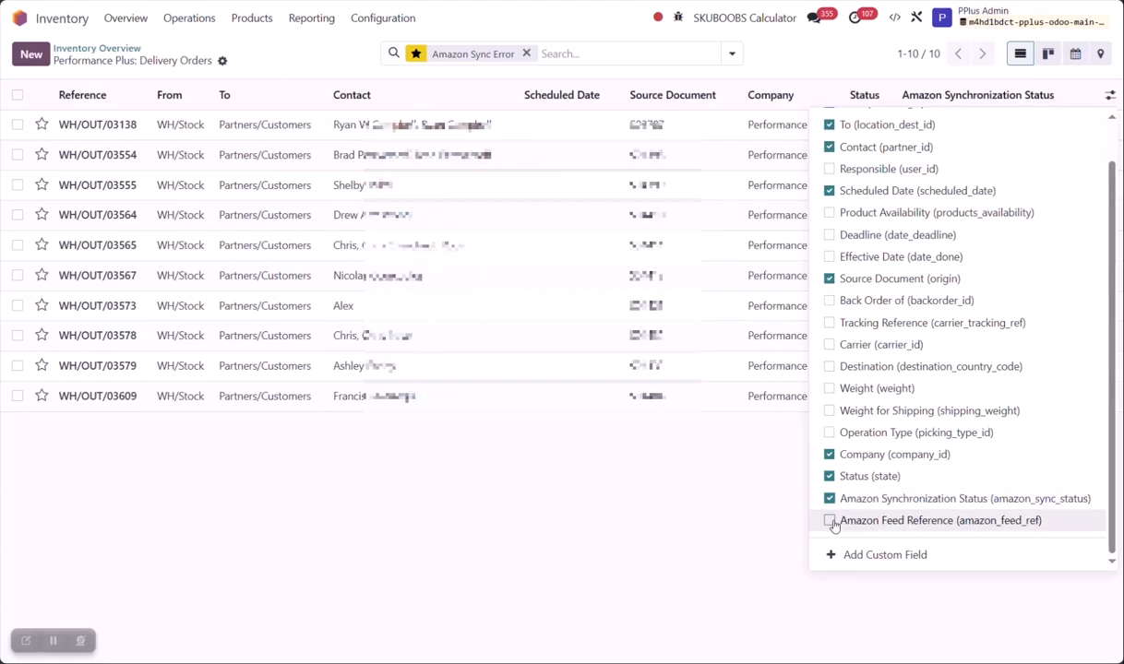
left_click(830, 522)
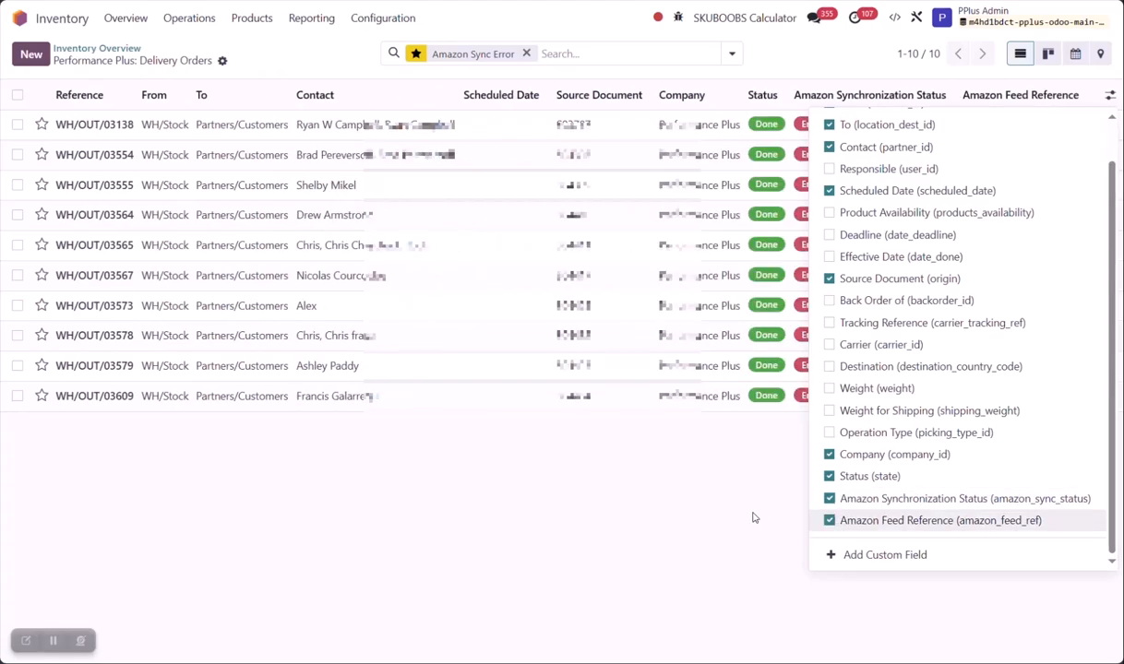
left_click(829, 521)
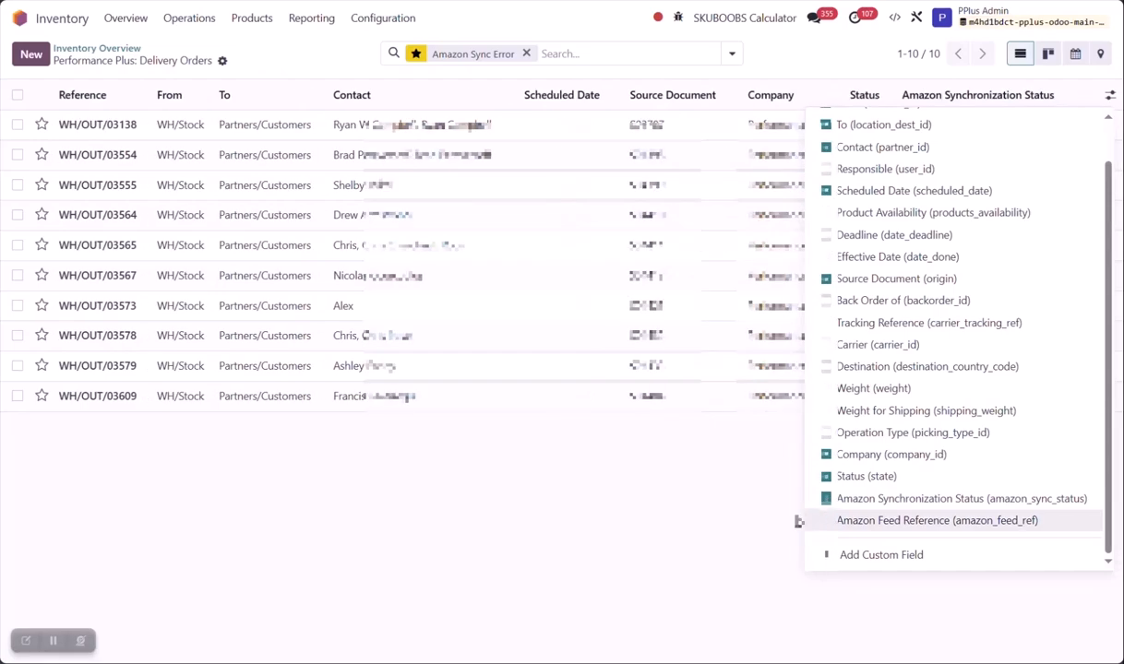
left_click(798, 520)
Apply the saved Amazon favorite and inspect the rule behind it without changing the condition.
left_click(731, 54)
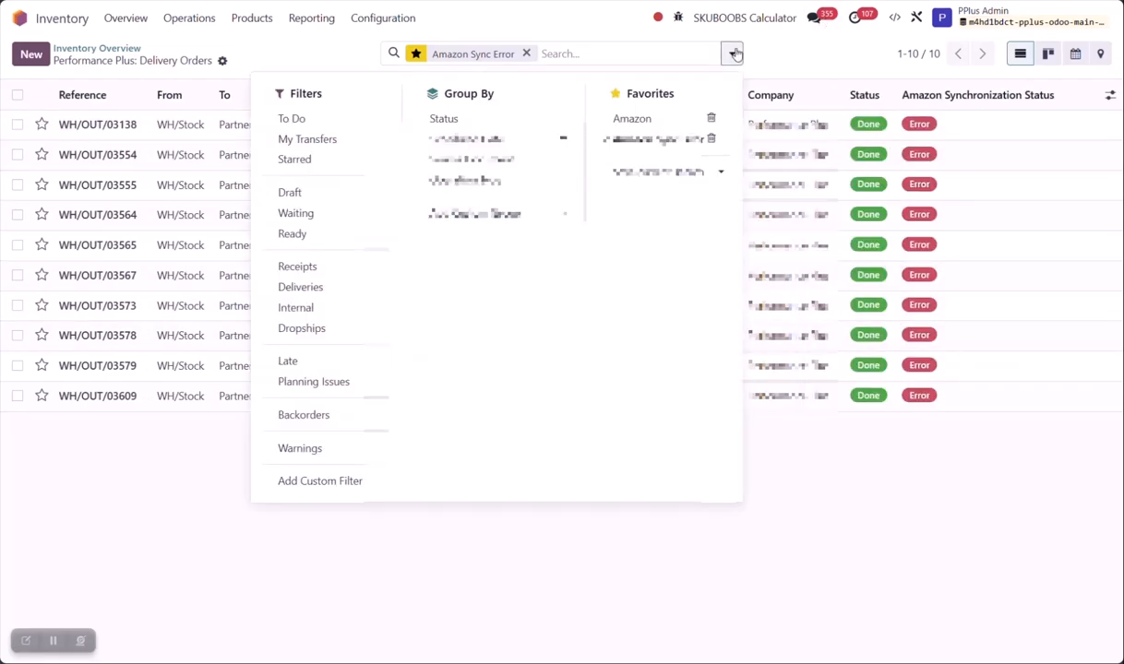
left_click(628, 120)
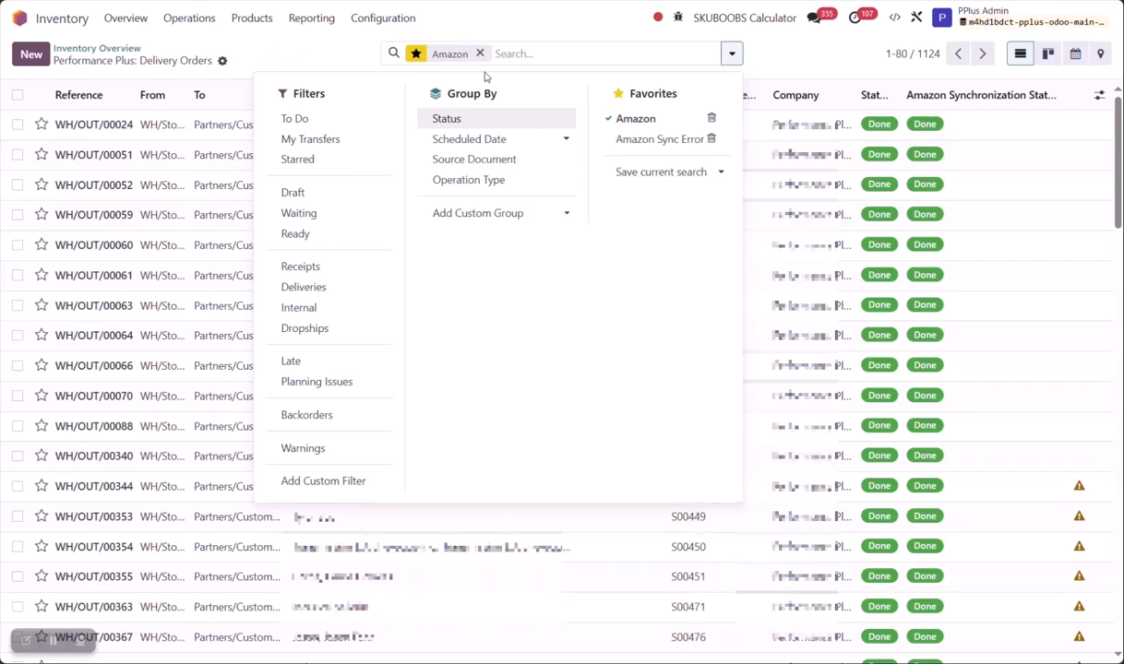
left_click(415, 54)
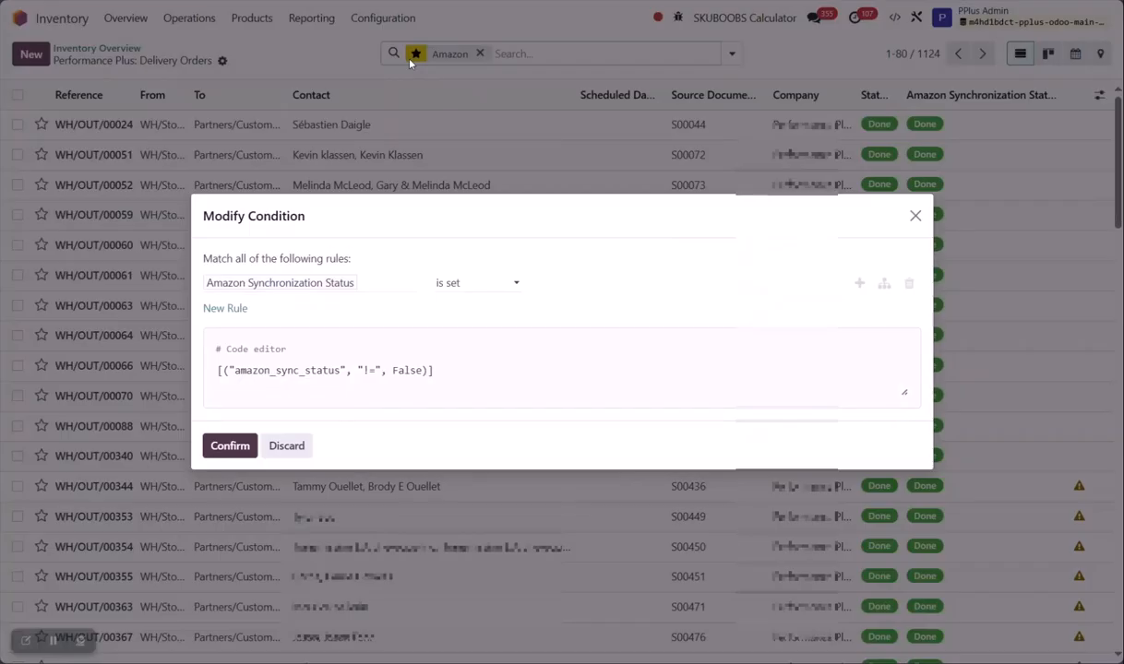
left_click(315, 283)
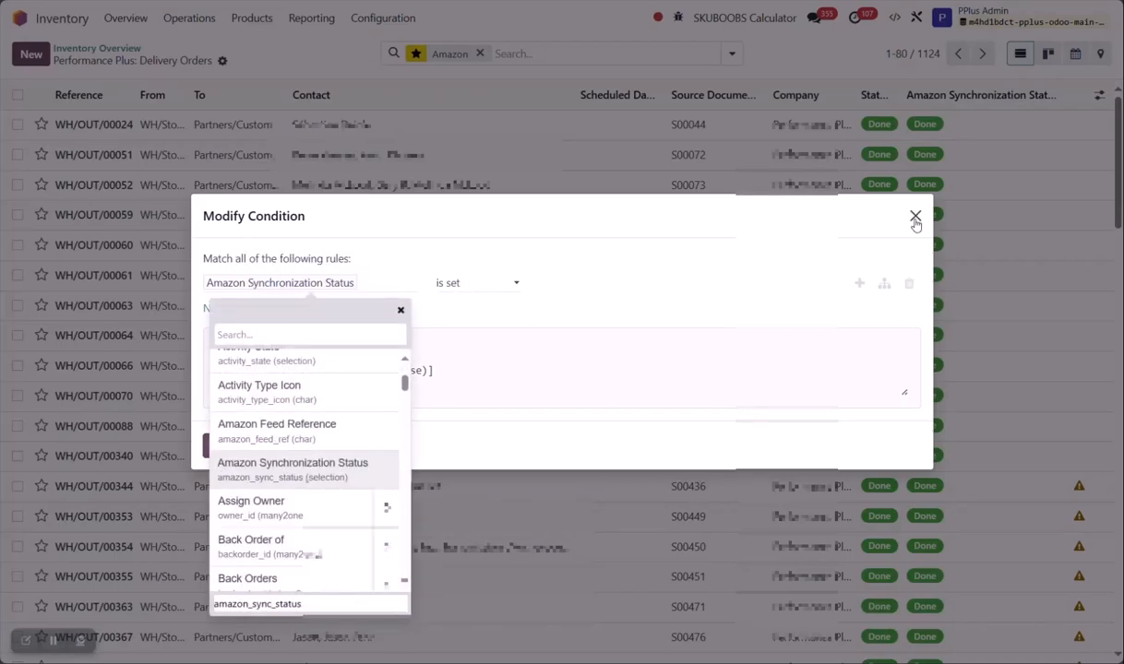
left_click(915, 216)
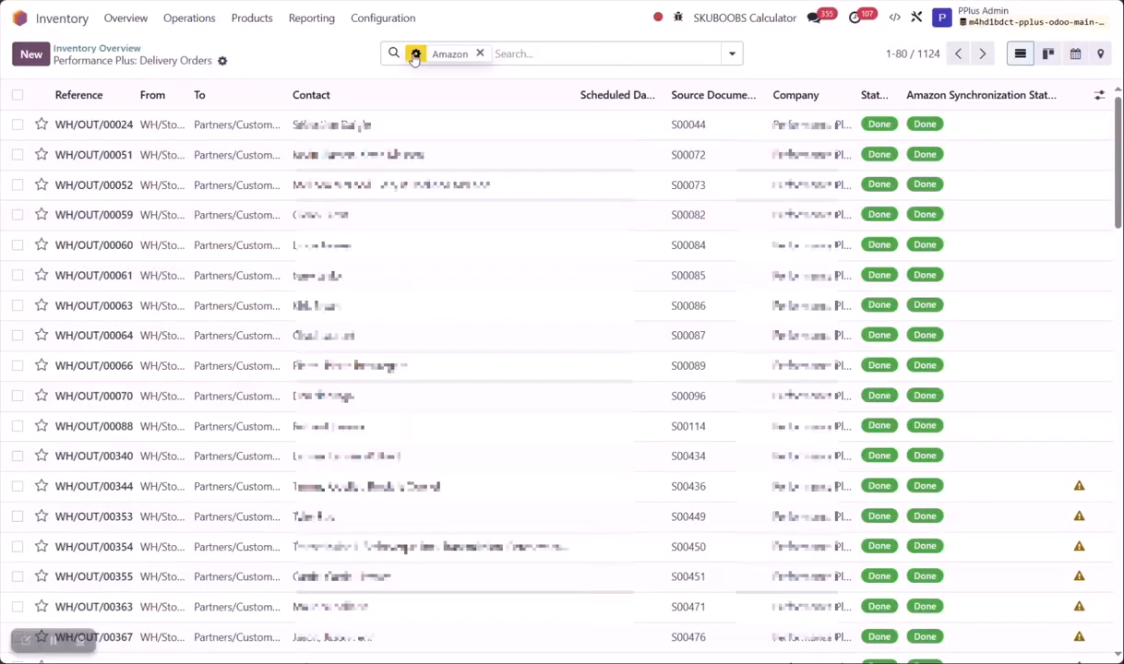
left_click(415, 54)
left_click(914, 216)
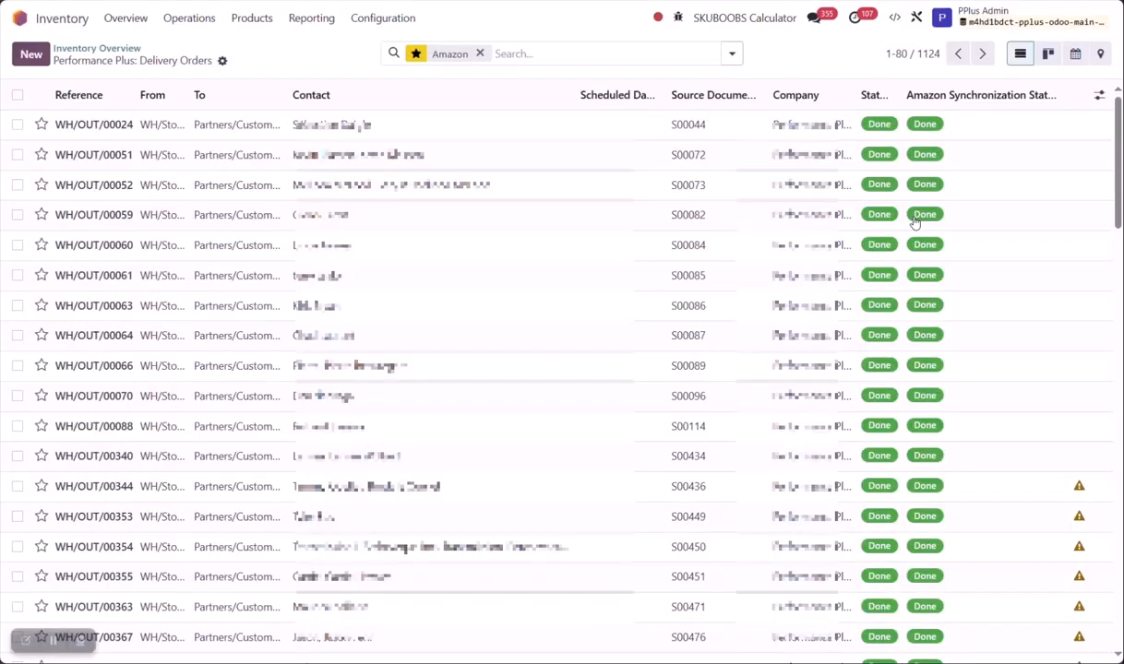
Reapply the Amazon Sync Error favorite and inspect its rules and the available status values, discarding any changes.
left_click(732, 53)
left_click(662, 140)
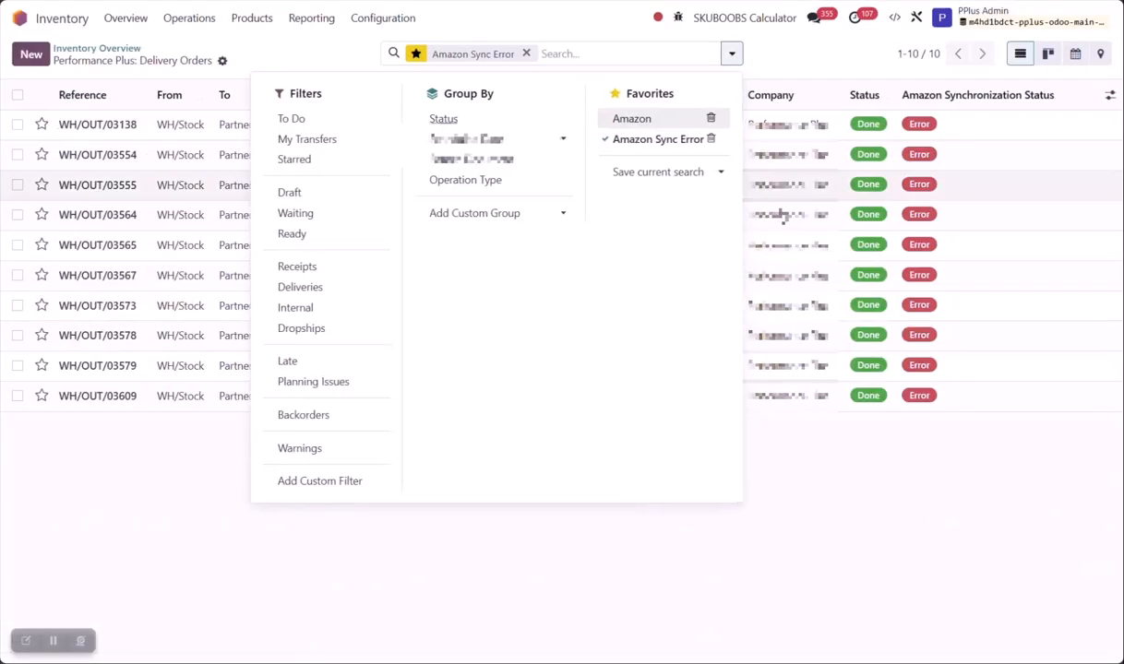
left_click(415, 53)
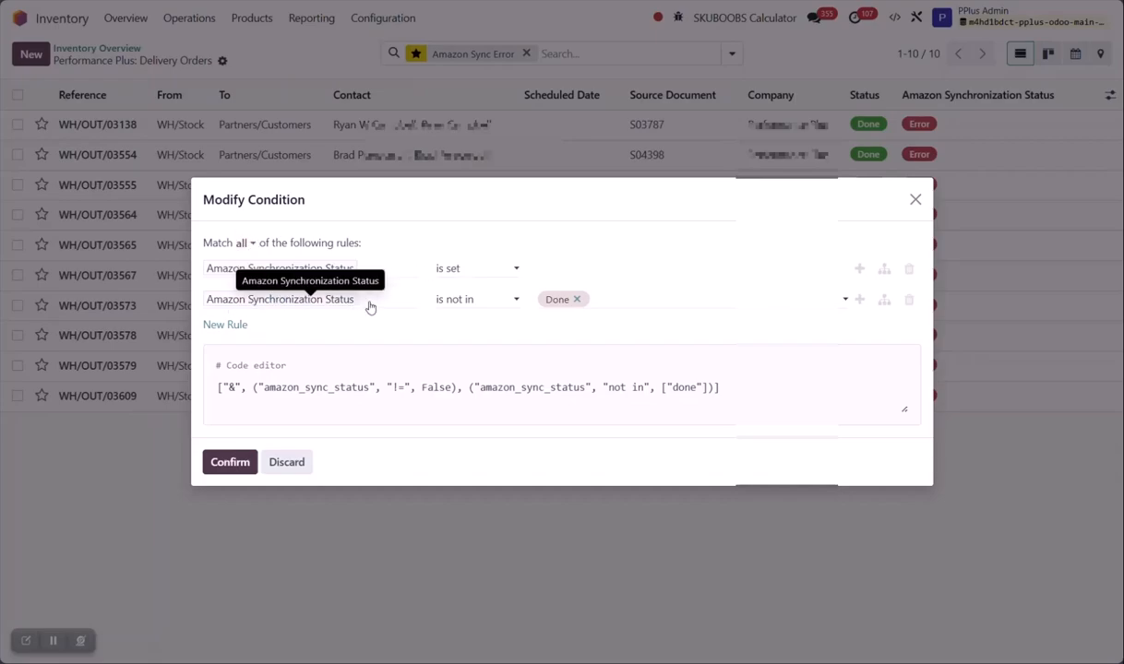
left_click(605, 300)
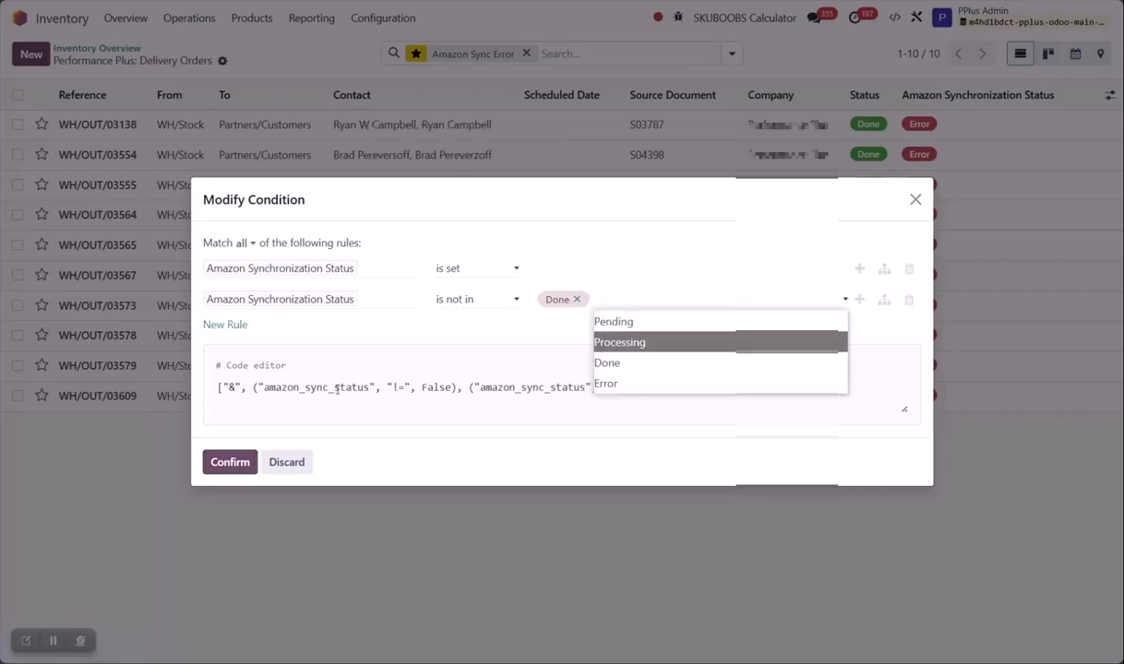
left_click(279, 466)
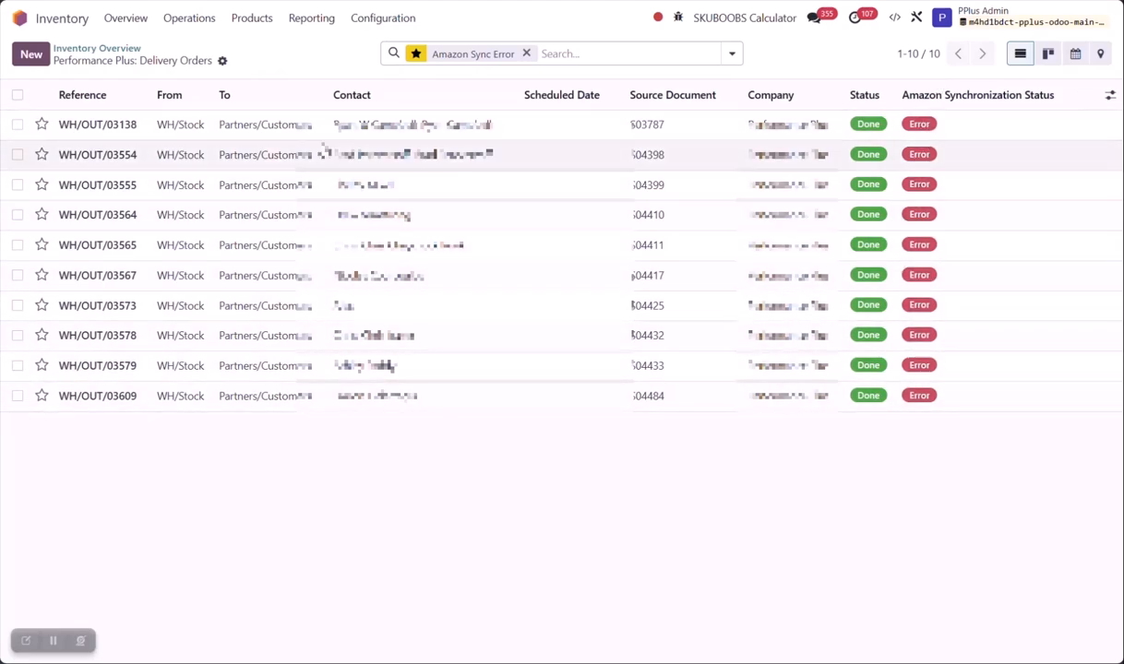
Open the first delivery order in the filtered list, view its additional shipping information and retry its Amazon sync.
left_click(108, 126)
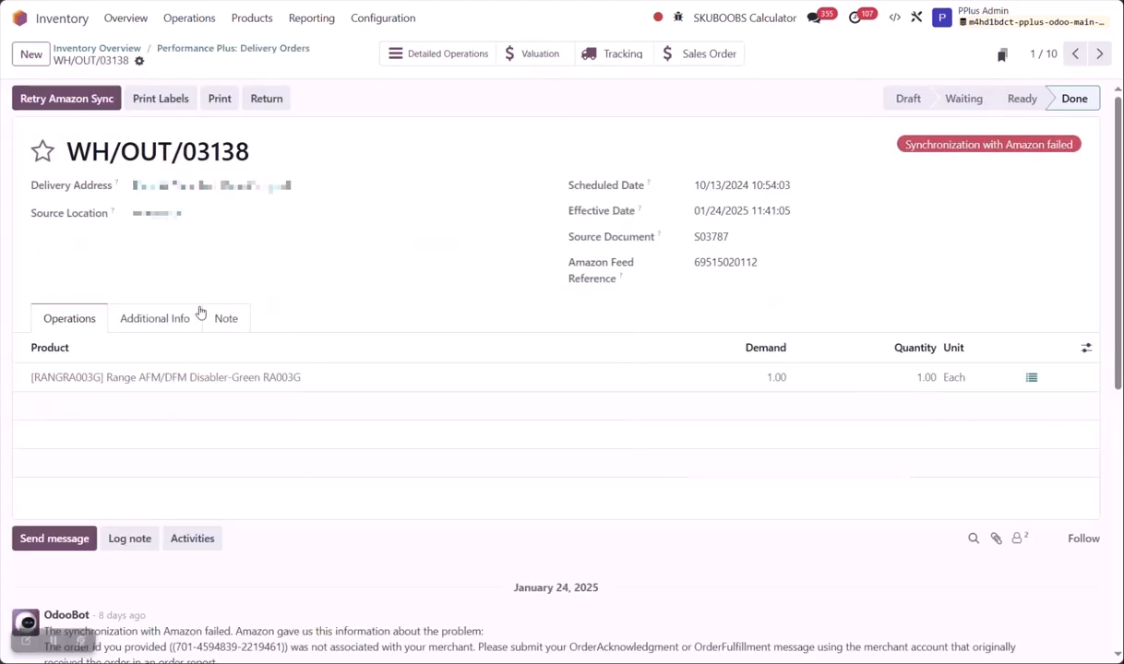
left_click(130, 317)
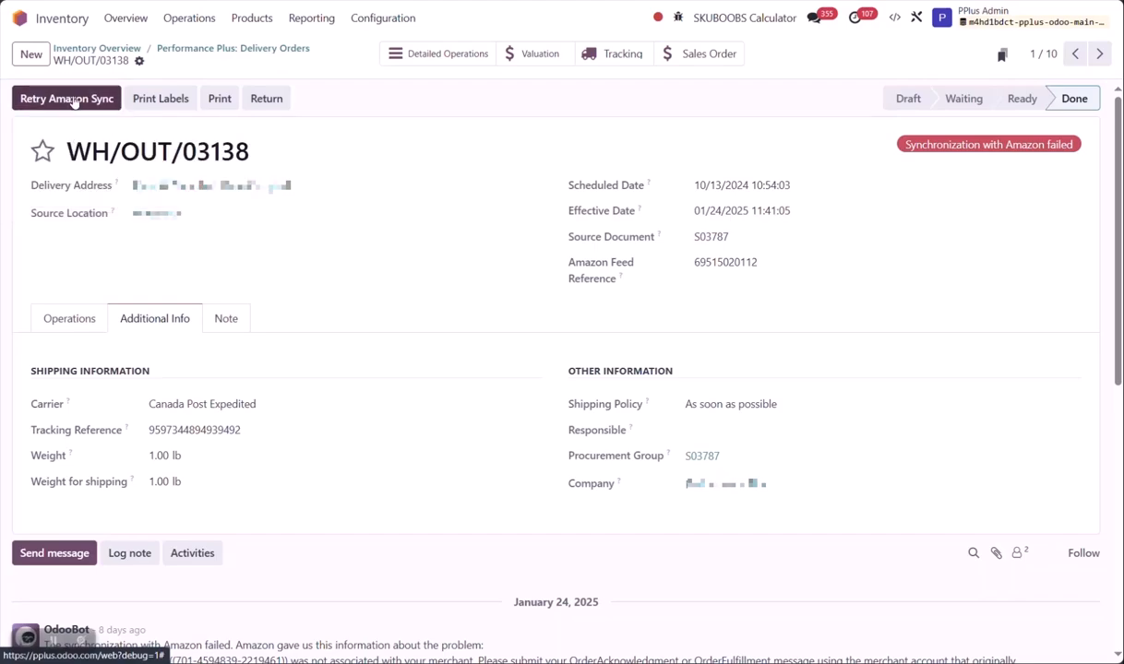
left_click(70, 107)
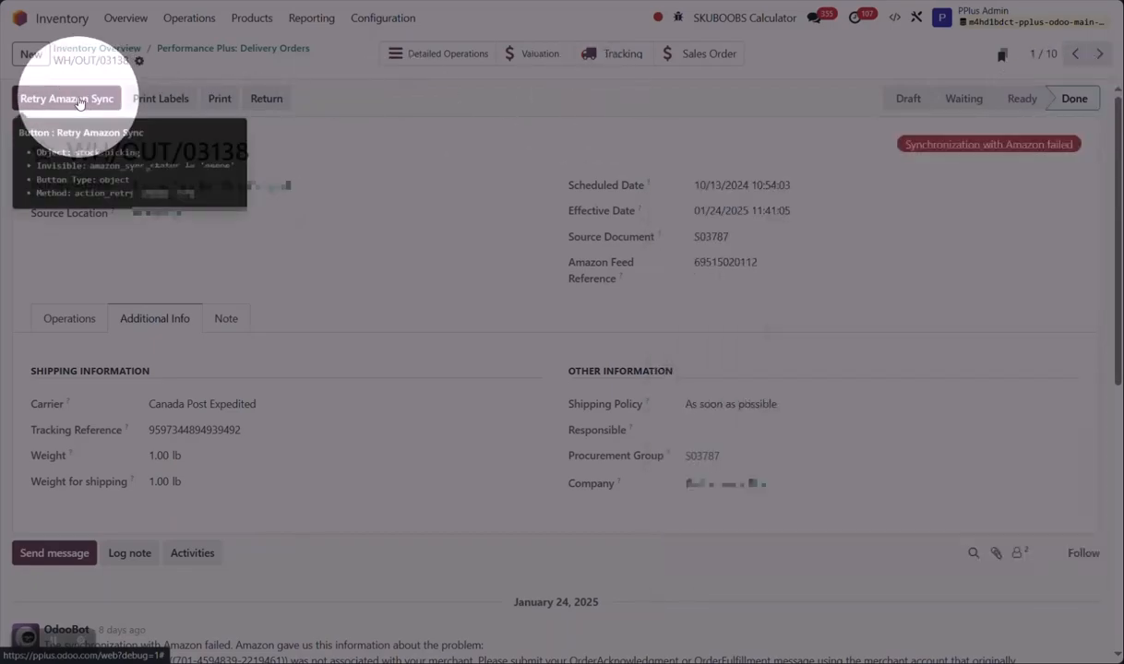
left_click(79, 103)
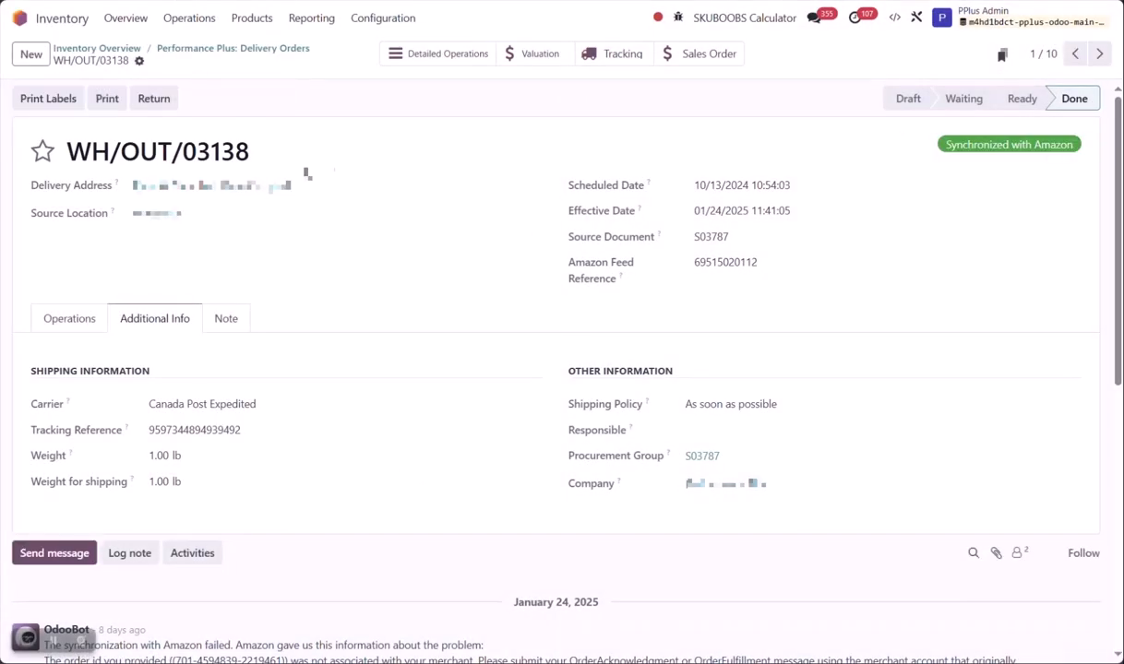
Check the Amazon synchronization status of the next delivery order and return to the first one.
left_click(1099, 53)
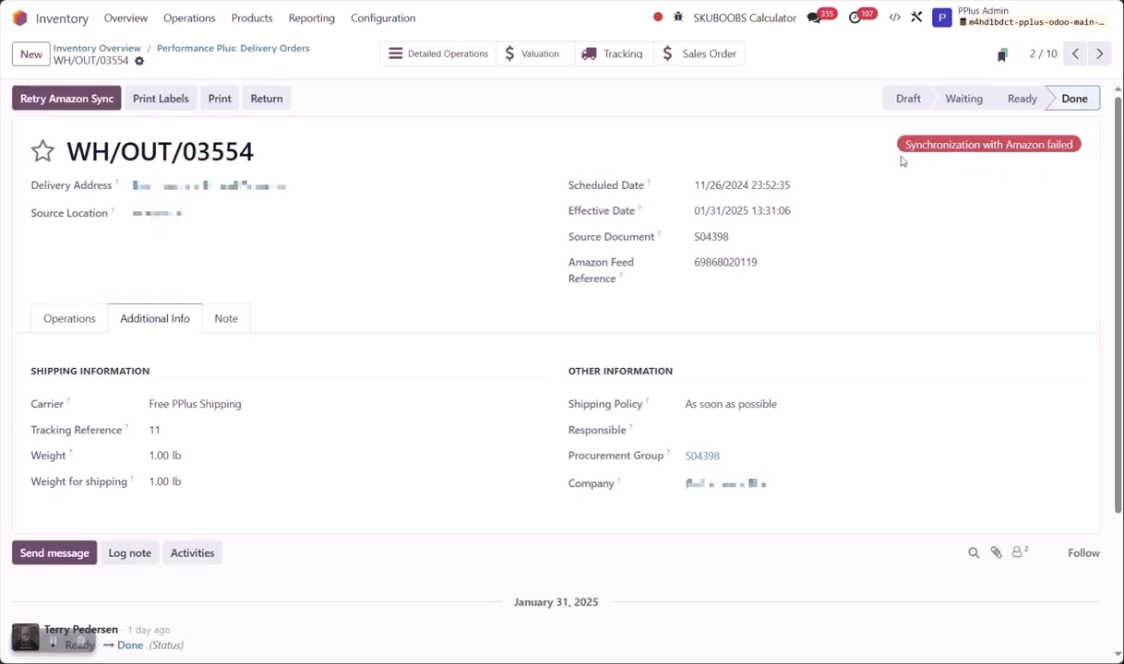
left_click(1075, 54)
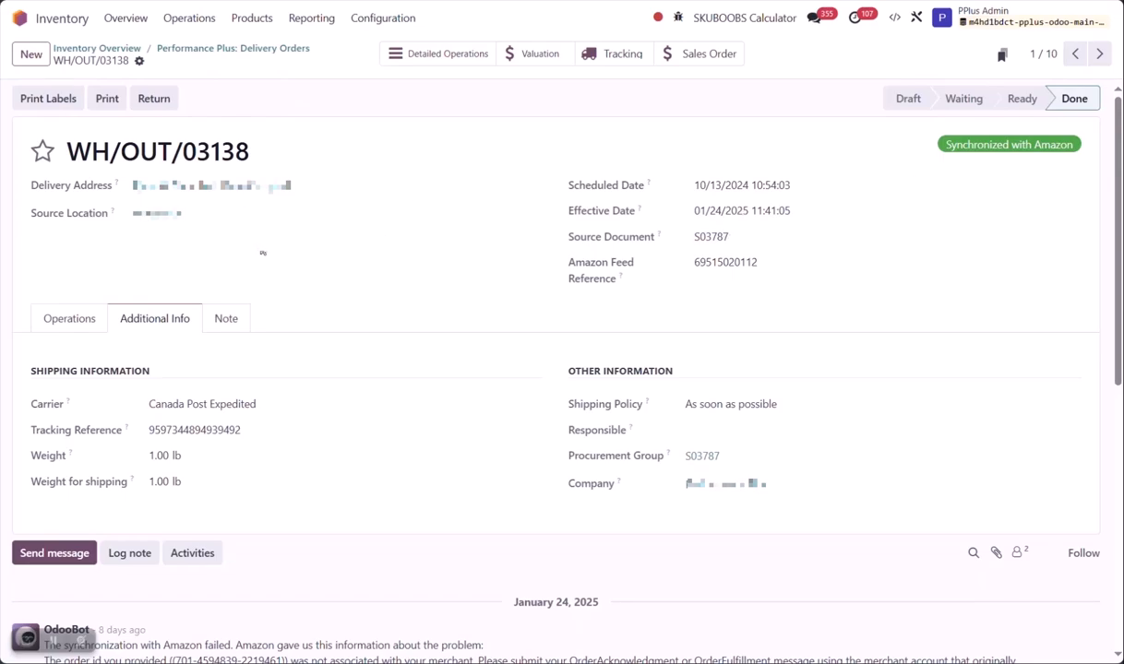
Open the general settings, search them for "amazon" and open the linked Amazon account record.
key("ctrl+k")
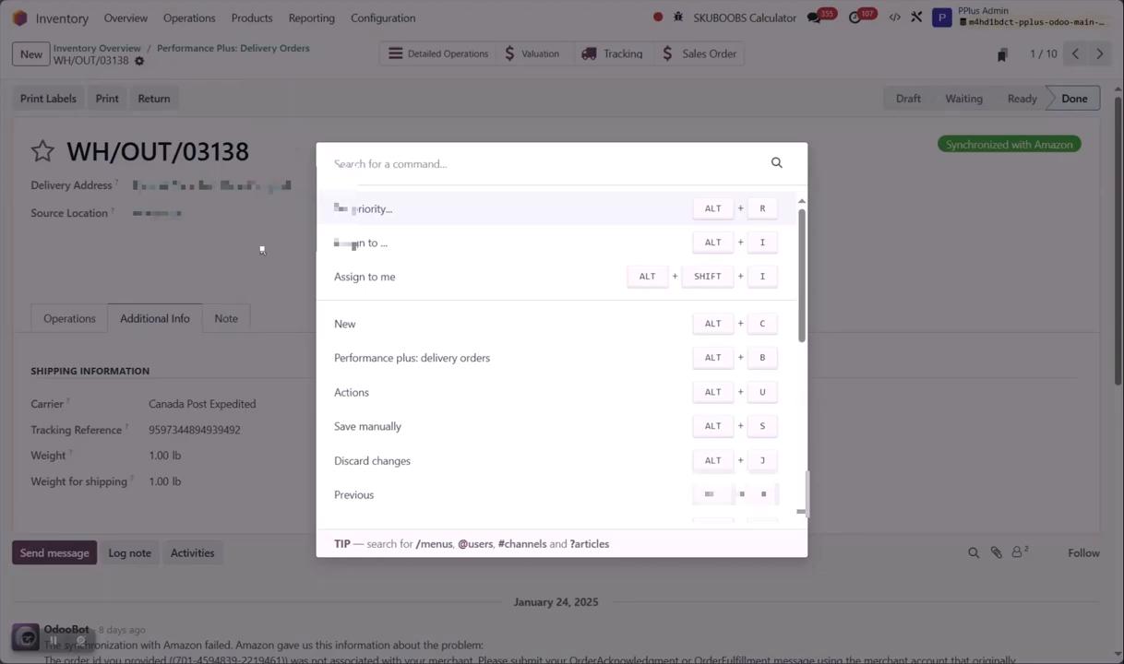
type("/sett")
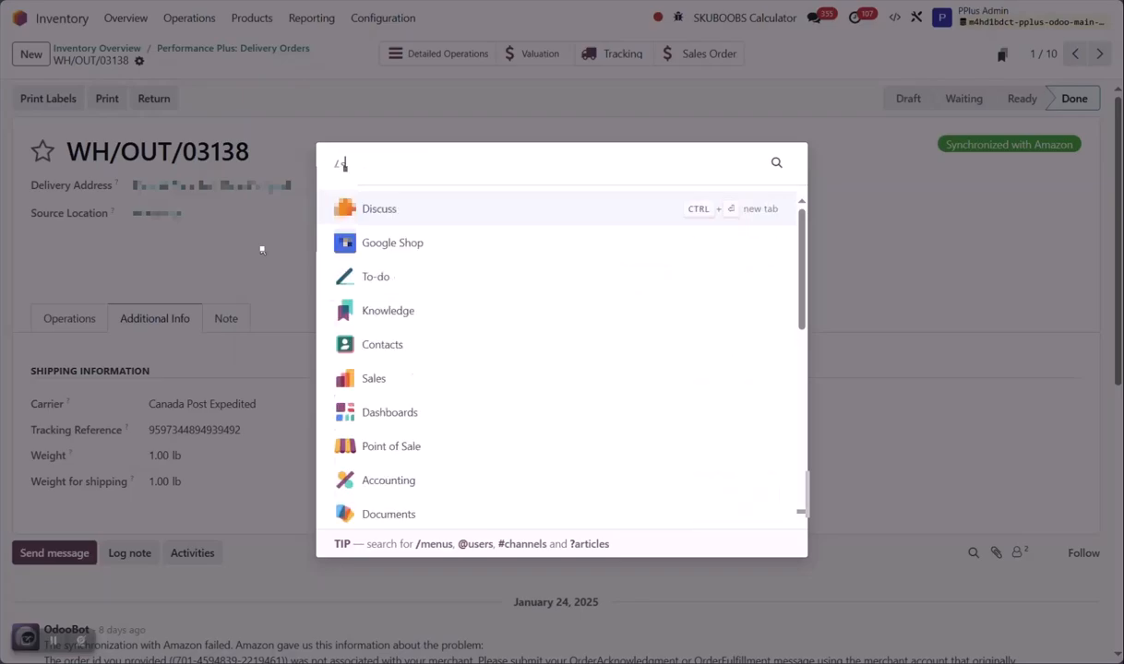
left_click(19, 16)
left_click(20, 18)
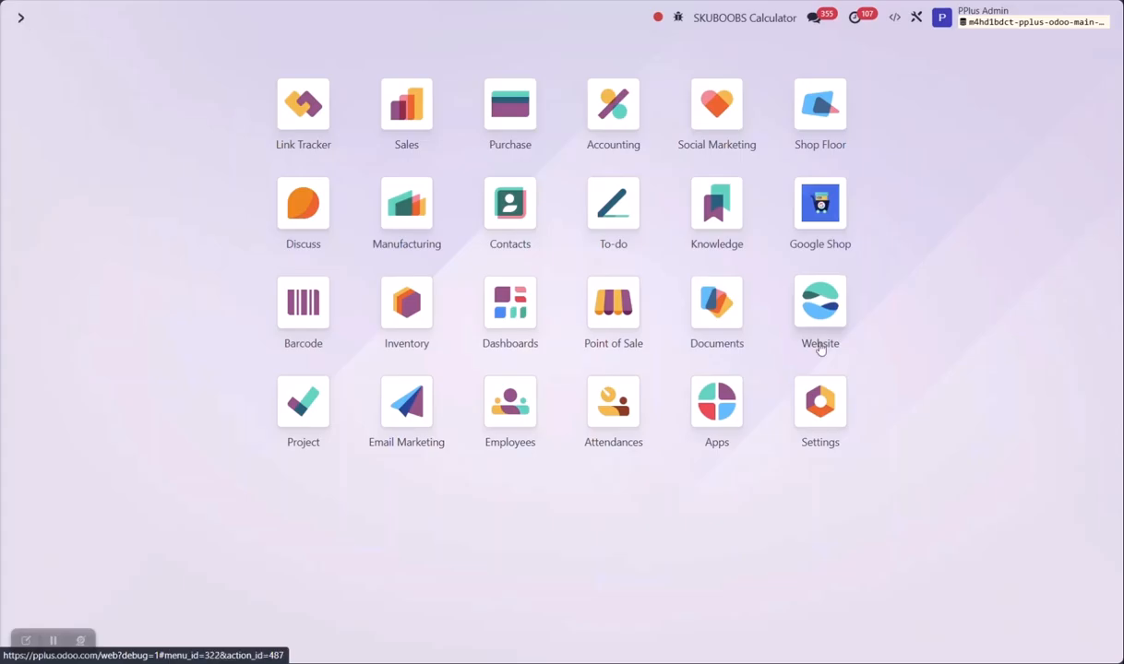
left_click(833, 406)
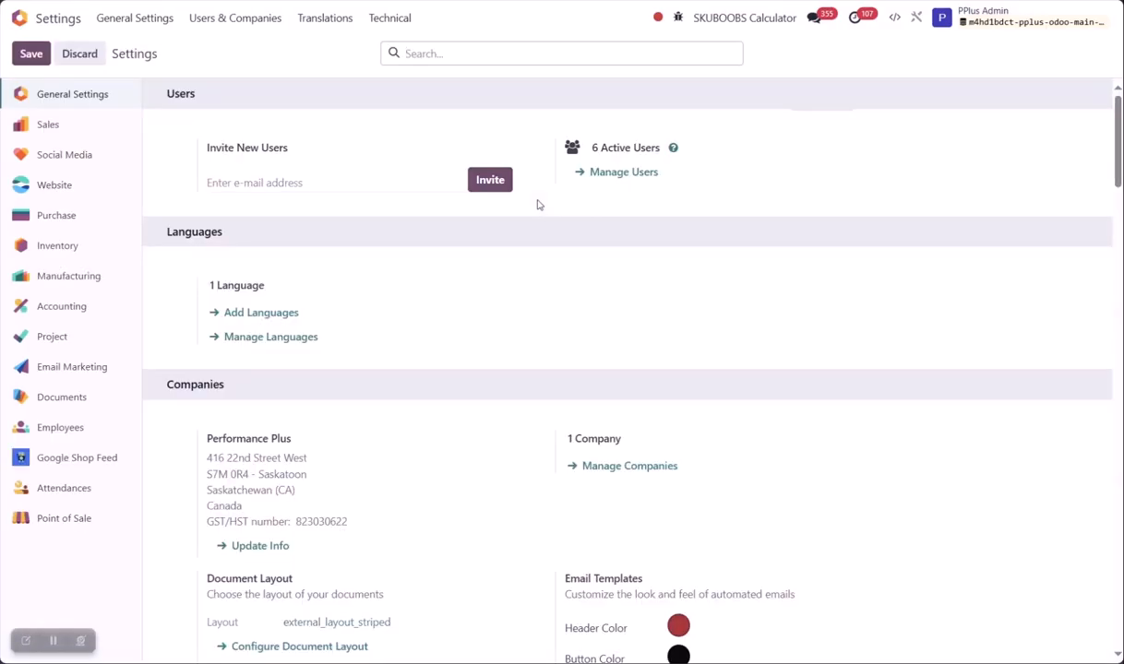
type("amazon")
left_click(301, 227)
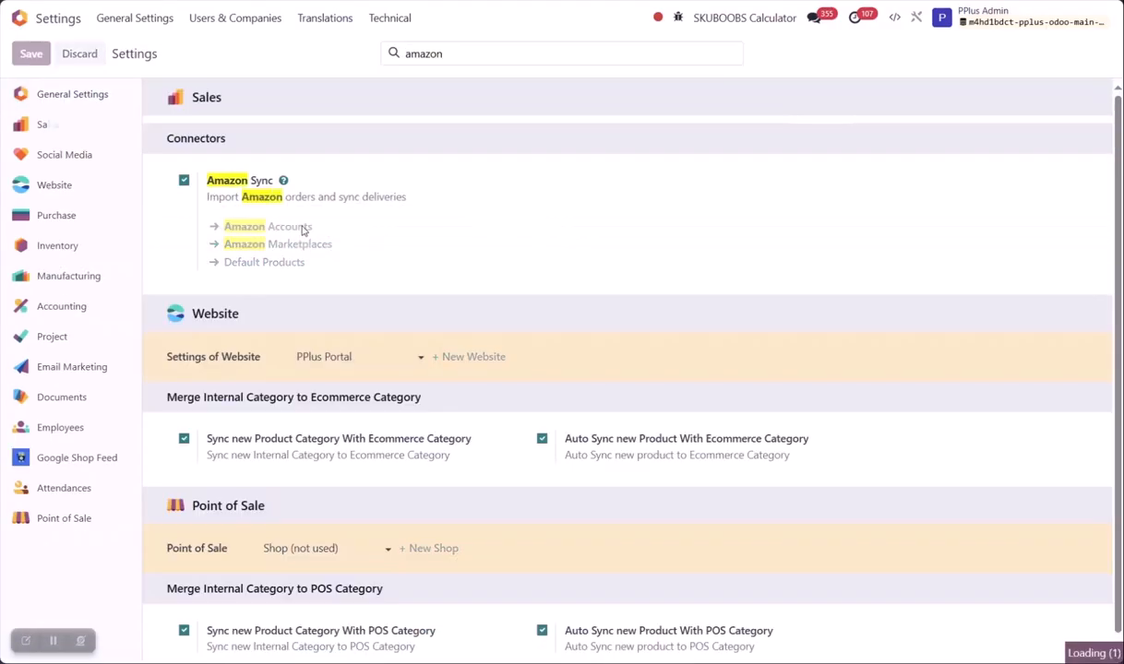
left_click(102, 124)
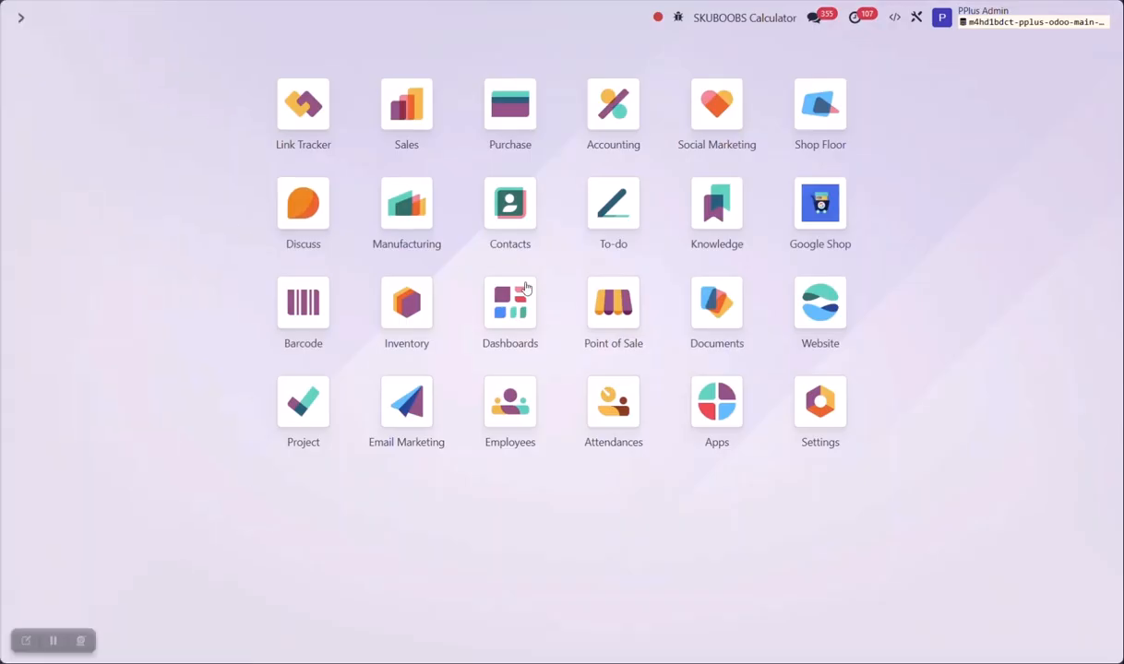
Show the inventory delivery orders filtered by the saved Amazon Sync Error favorite.
left_click(406, 303)
left_click(585, 109)
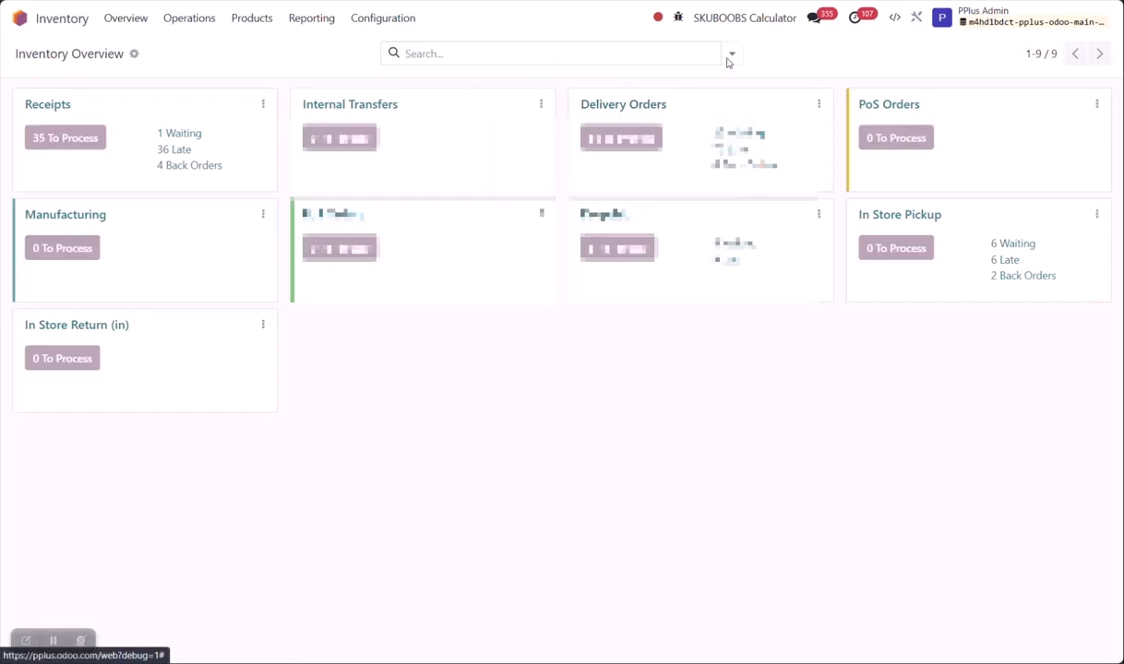
left_click(768, 53)
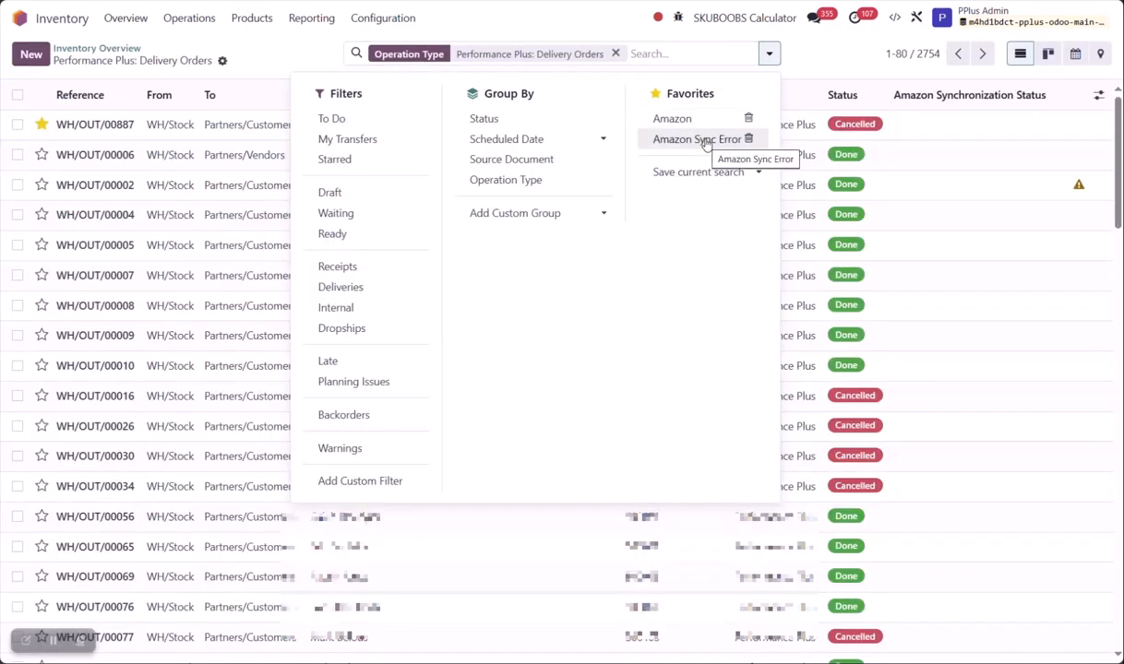
left_click(720, 139)
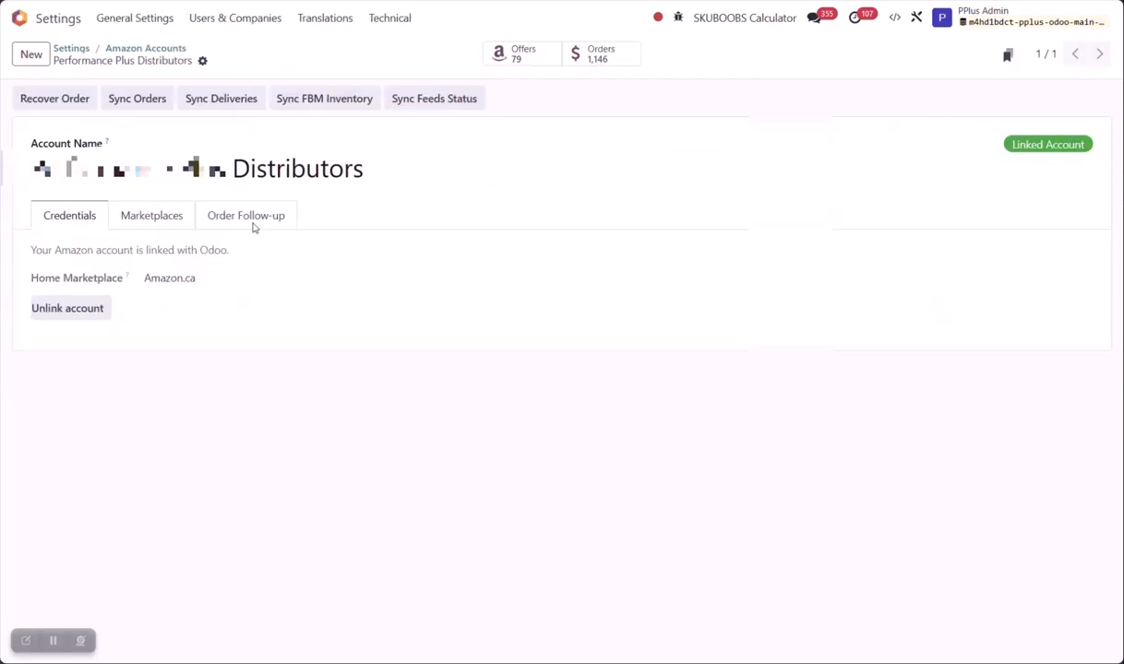
Filter all transfers by the Amazon Sync Error favorite and open the first failed order to review its scheduled date.
left_click(161, 100)
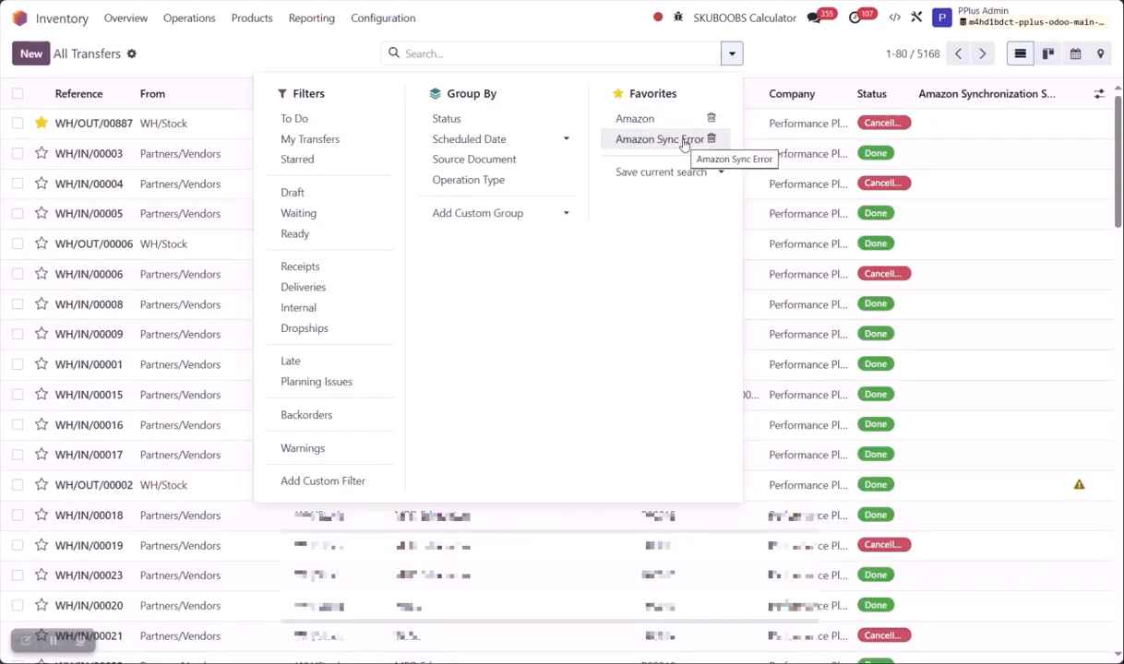
left_click(692, 138)
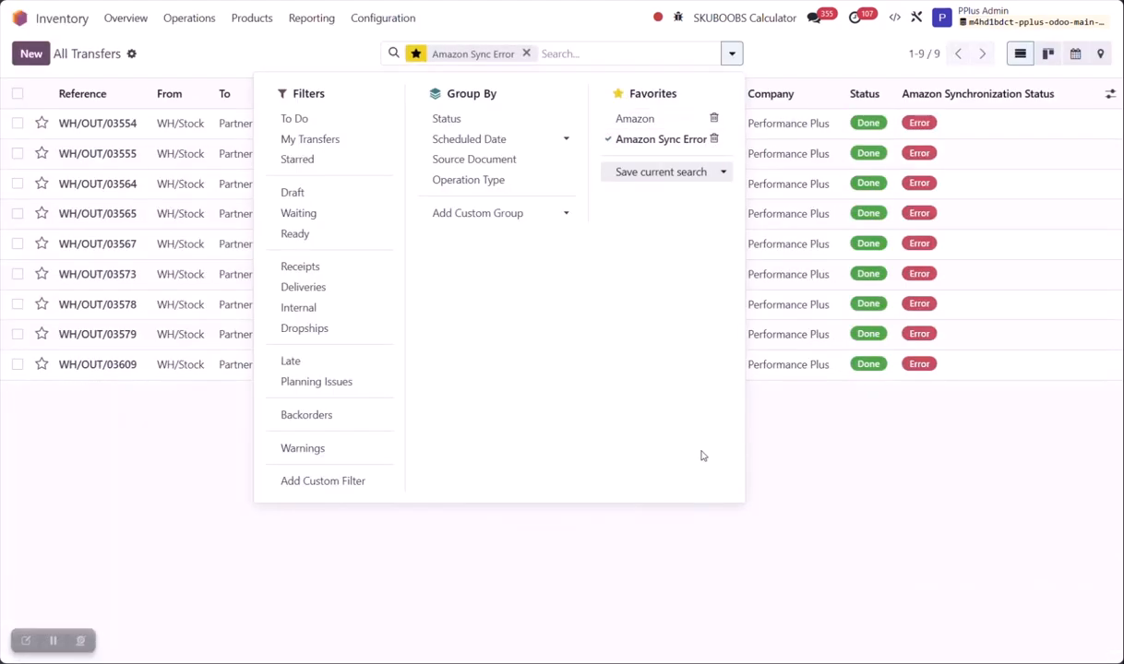
left_click(860, 493)
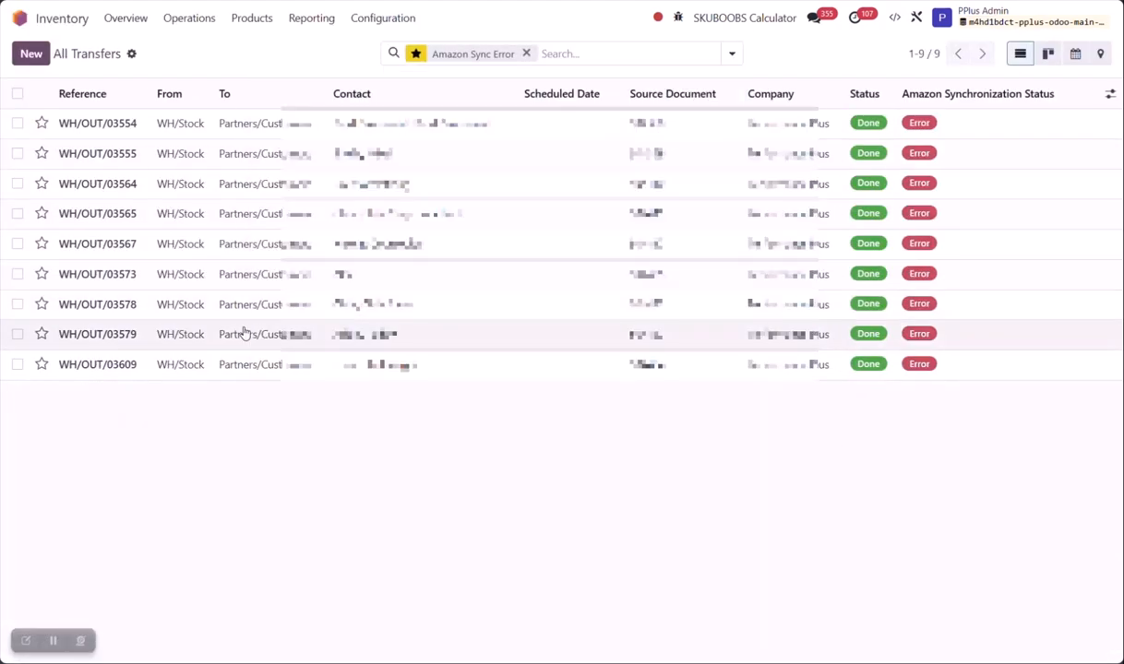
left_click(83, 123)
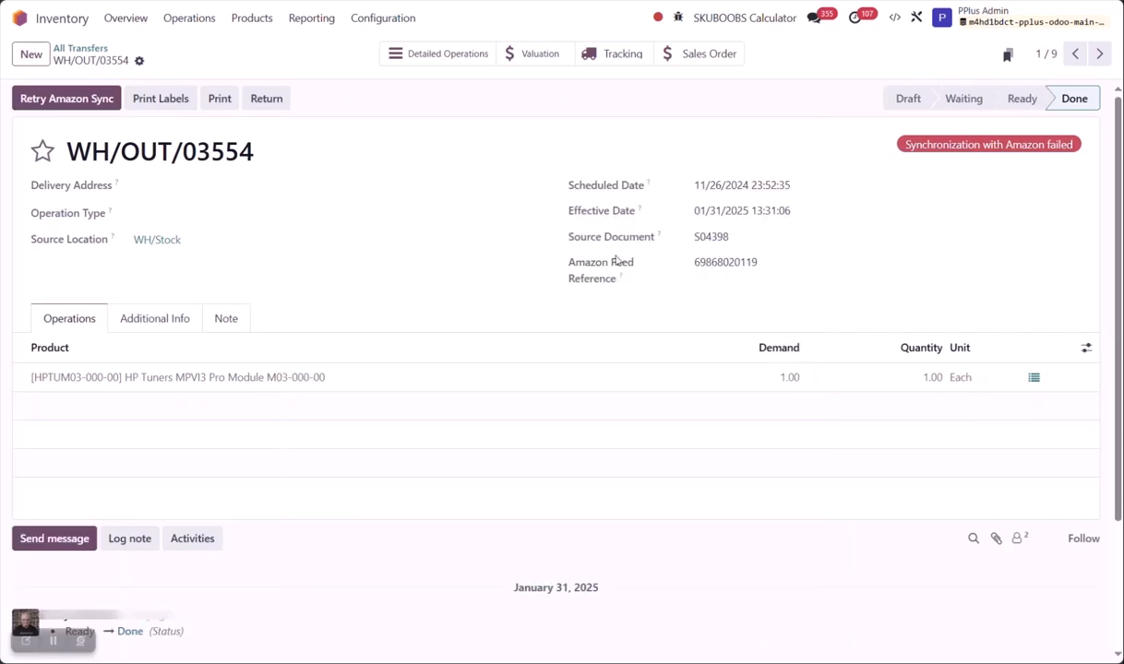
left_click_drag(697, 185, 735, 185)
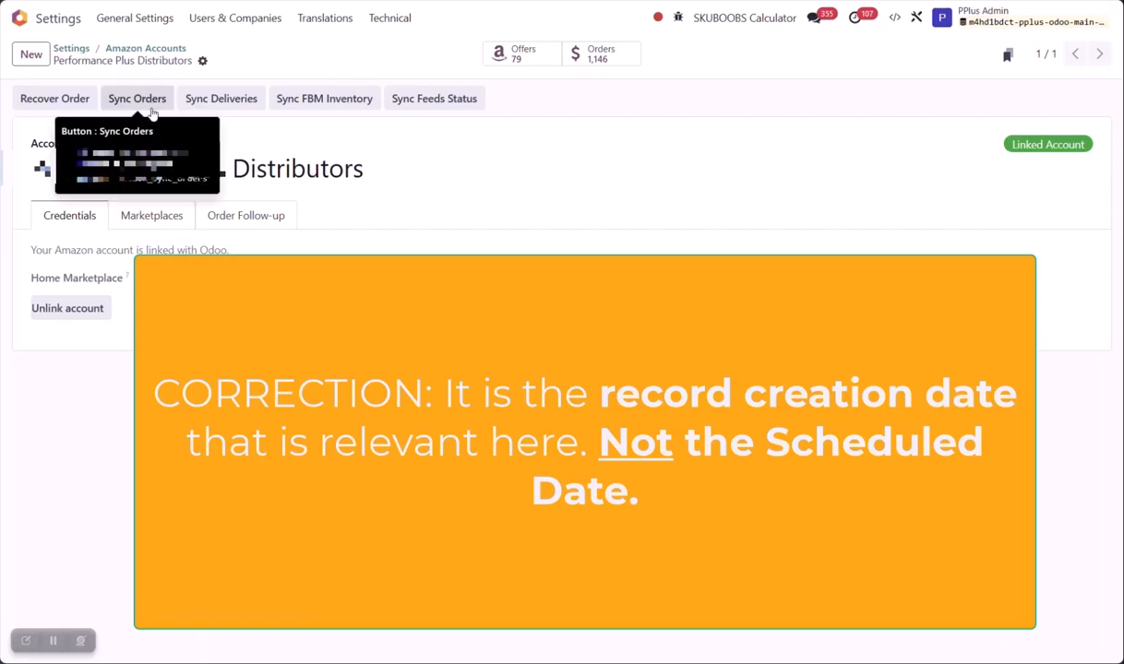
Inspect the Last Orders Sync date in the Amazon account's order follow-up settings without changing it.
left_click(238, 216)
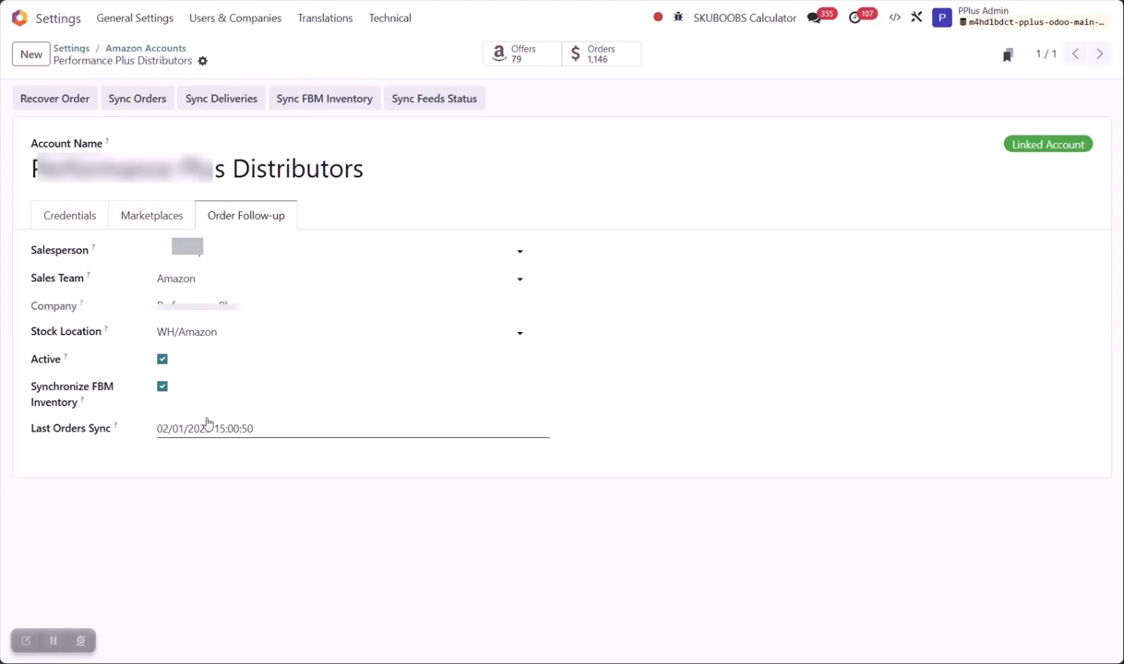
left_click(176, 431)
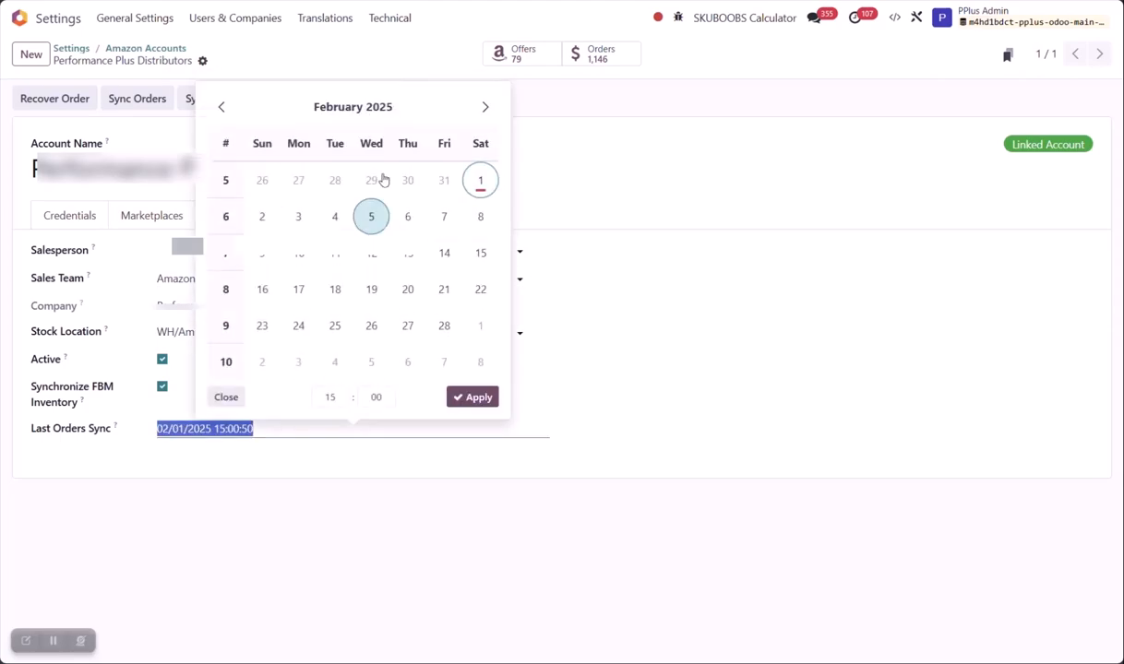
left_click(617, 190)
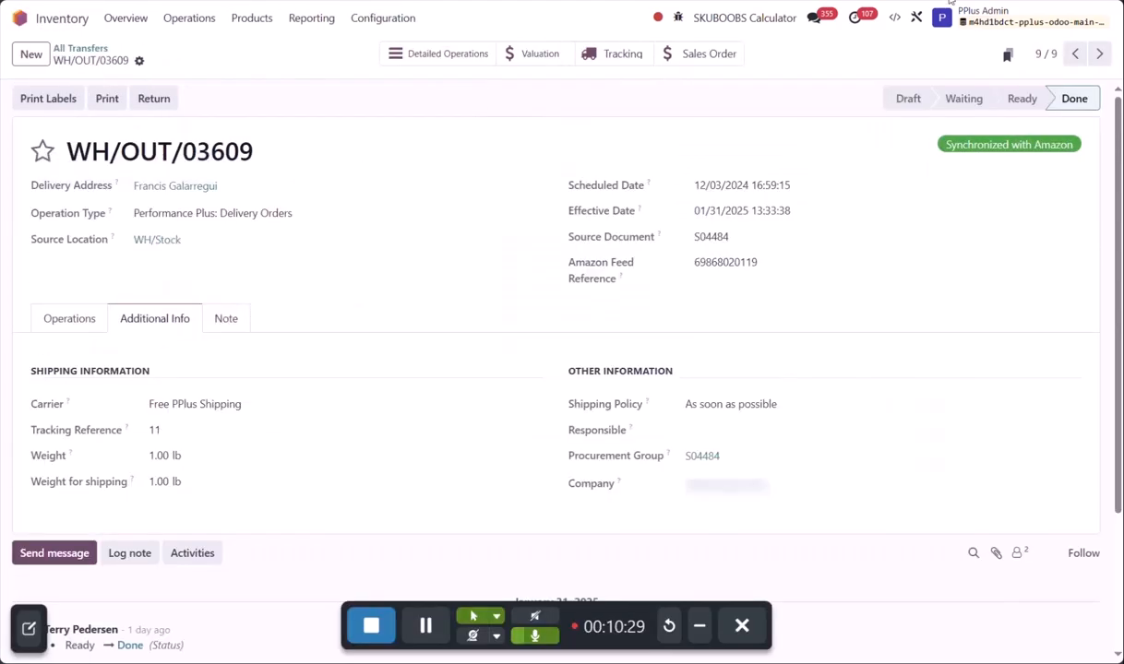
Compare the creation dates in the history of WH/OUT/03609, WH/OUT/03554 and WH/OUT/03555, and return to WH/OUT/03609.
left_click_drag(508, 505, 607, 510)
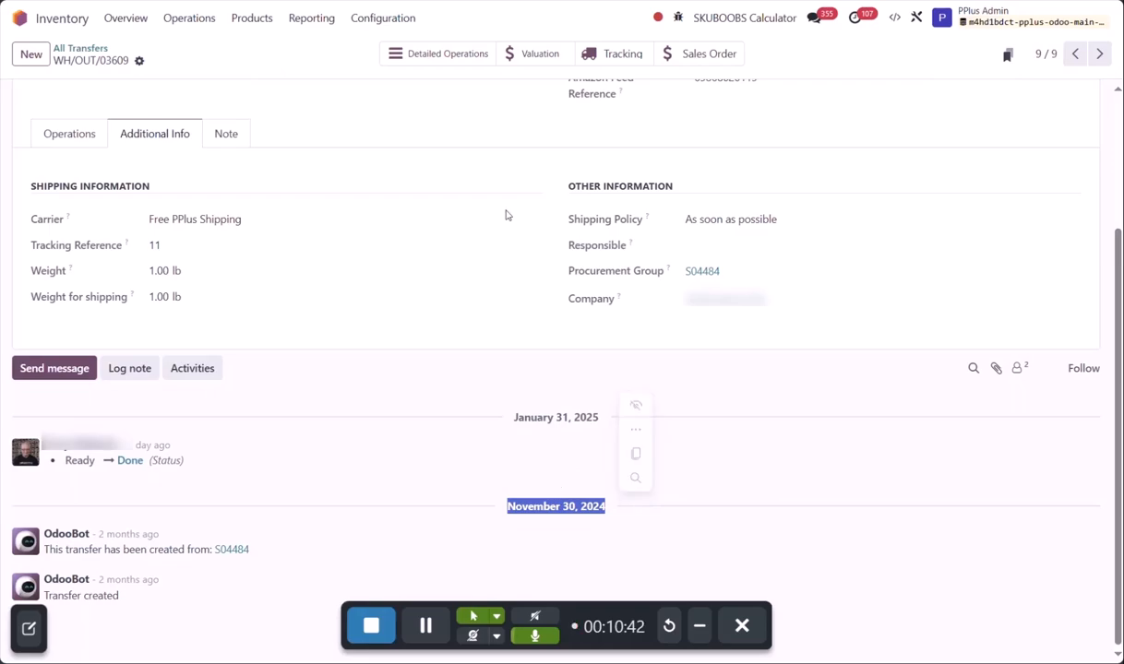
left_click(1100, 53)
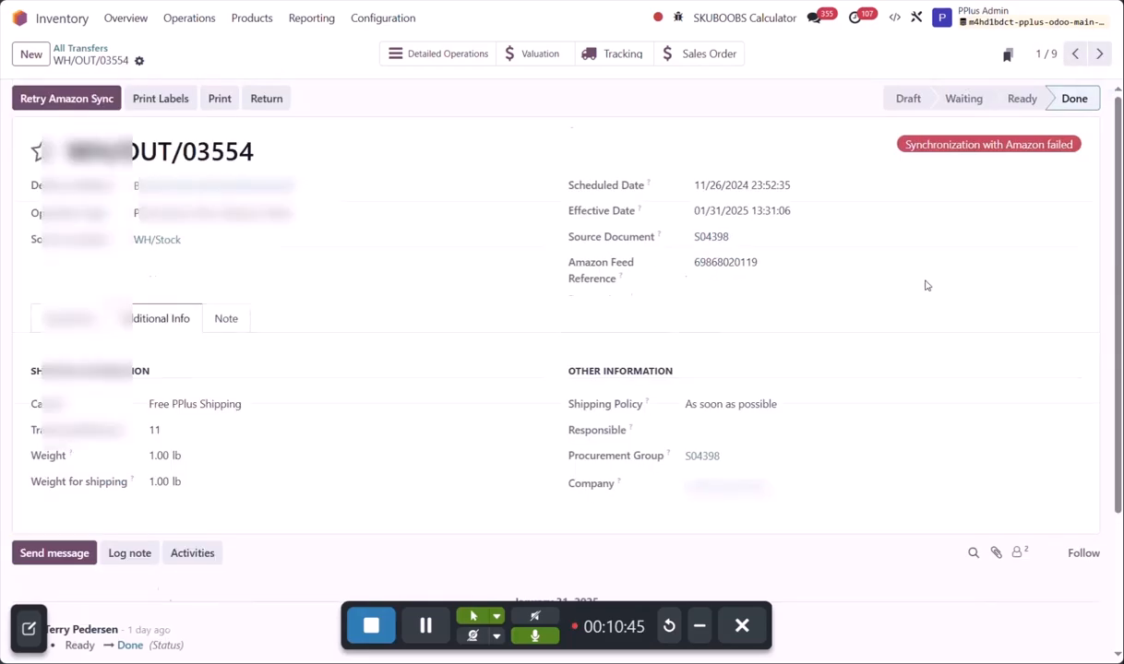
scroll(614, 447, "down", 2)
left_click(1100, 53)
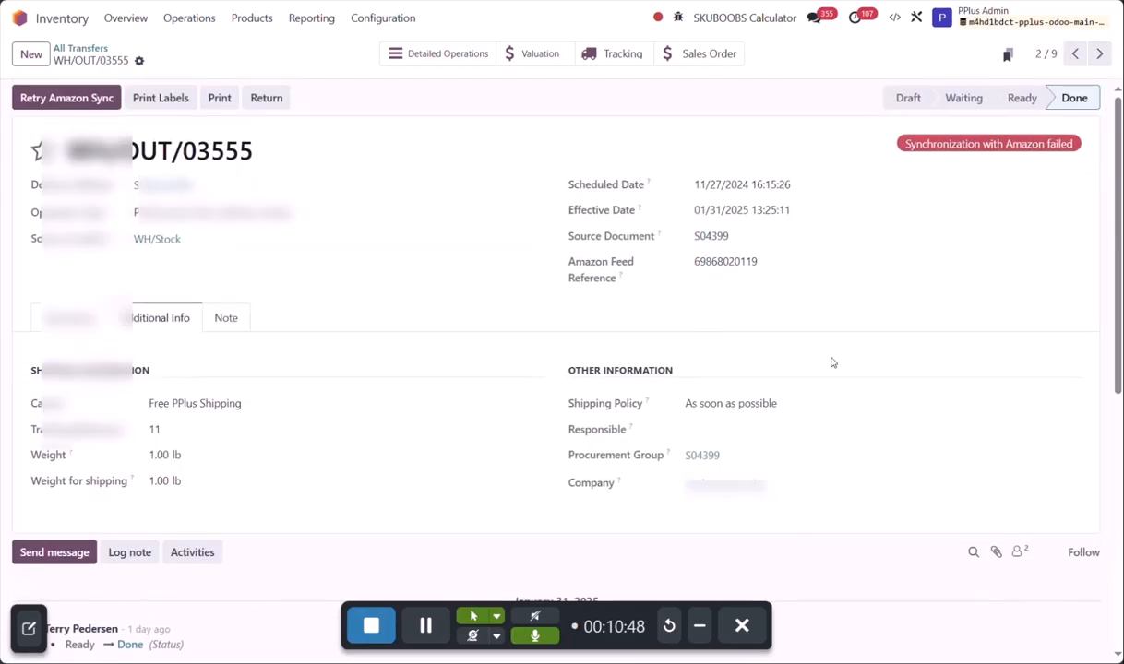
scroll(831, 363, "down", 5)
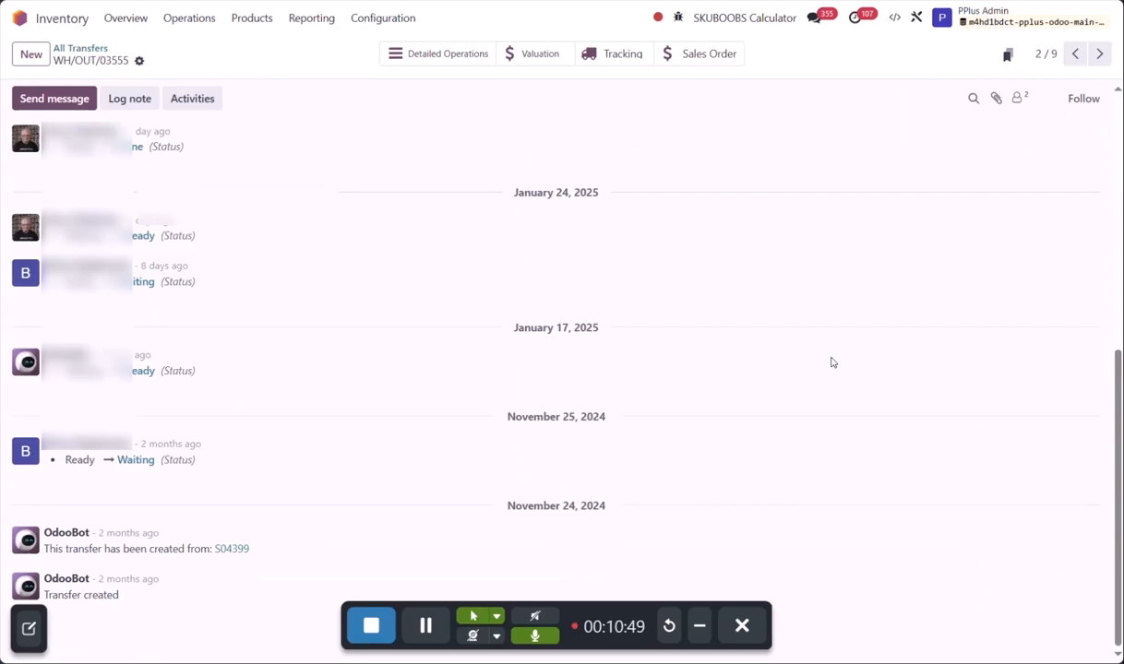
left_click(1075, 54)
left_click(1075, 54)
scroll(943, 227, "down", 2)
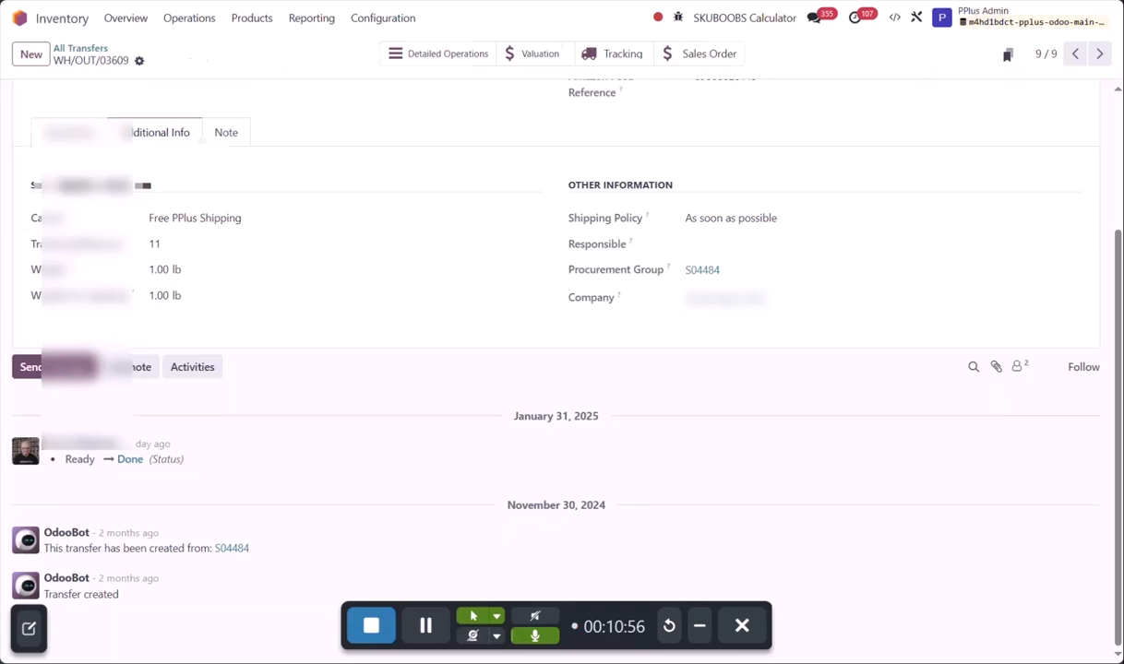
Go back to the general settings, search for "amaz" and reopen the linked Amazon account.
left_click(176, 1)
left_click(72, 53)
left_click(70, 52)
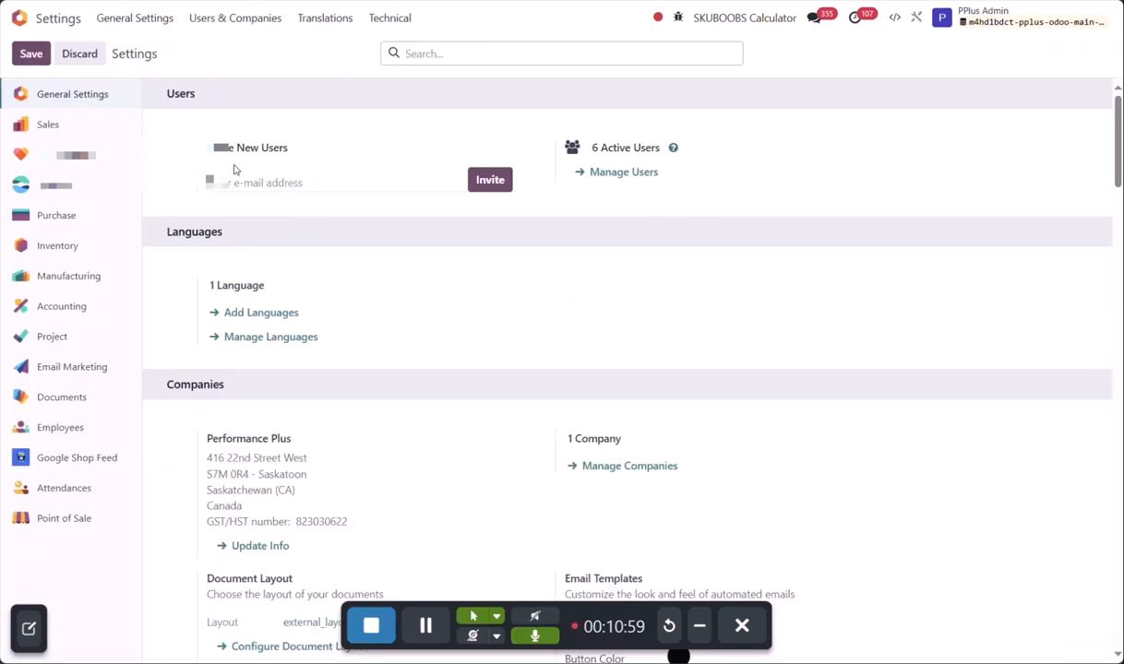
type("amaz")
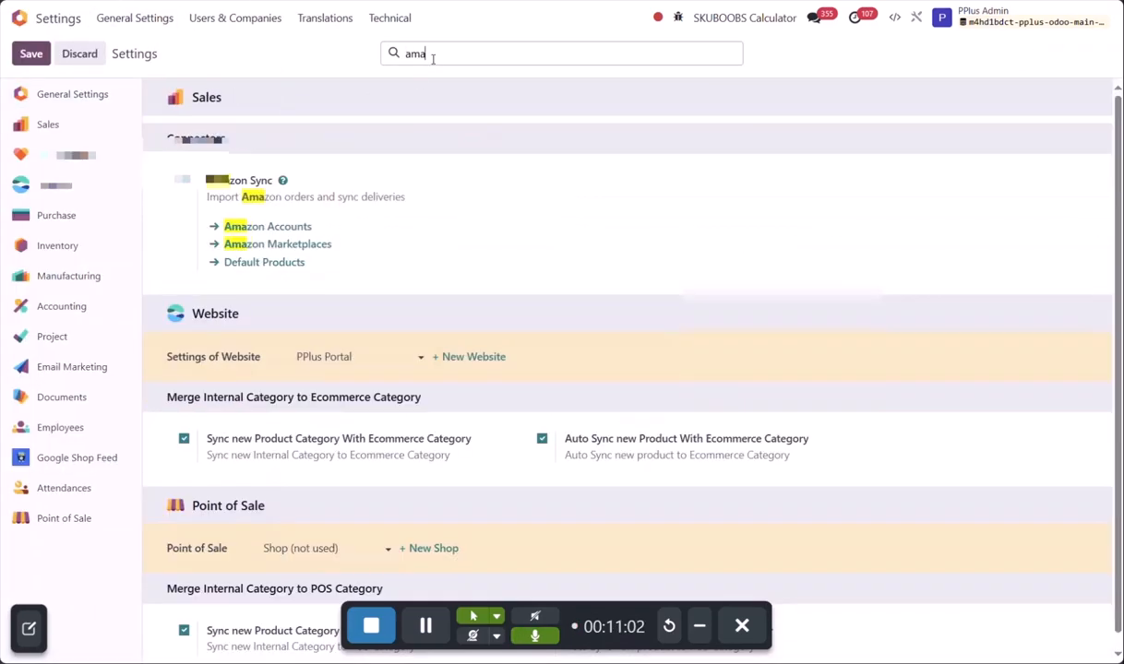
left_click(293, 228)
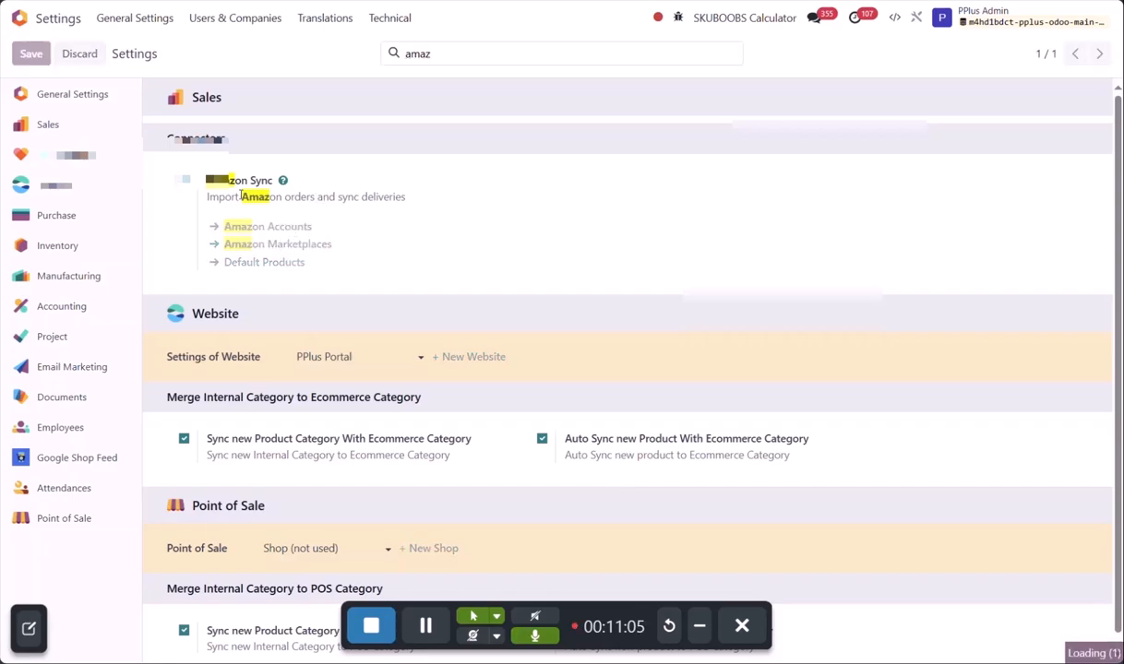
left_click(149, 127)
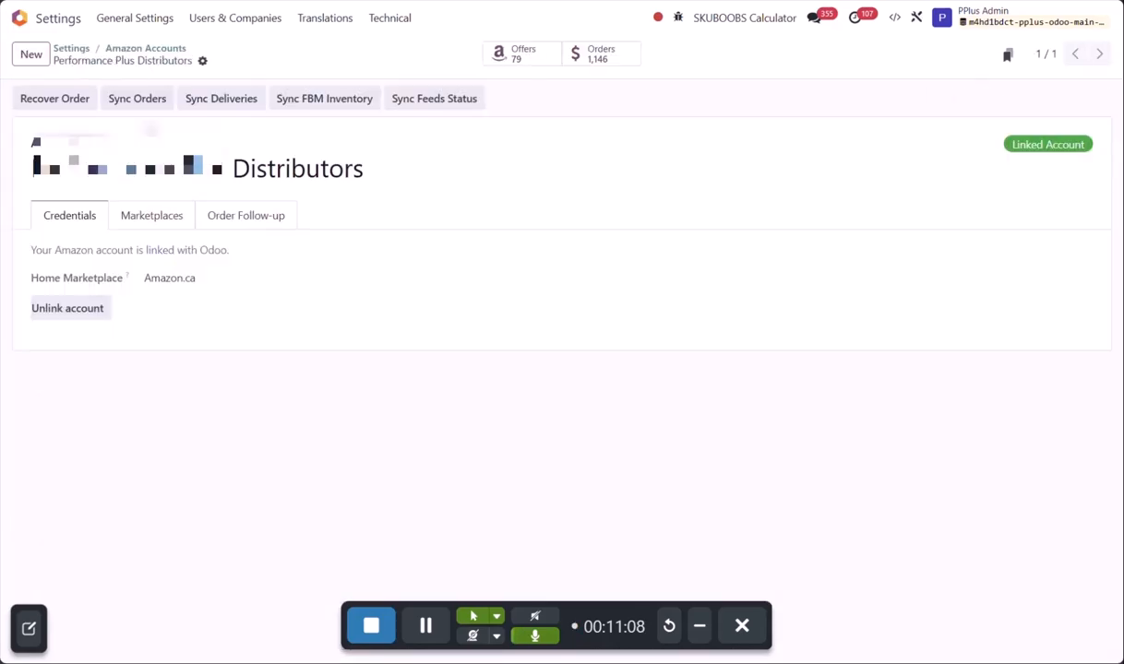
Set the Amazon account's Last Orders Sync date to 11/29/2024, save the record and sync the orders.
left_click(239, 216)
left_click(247, 429)
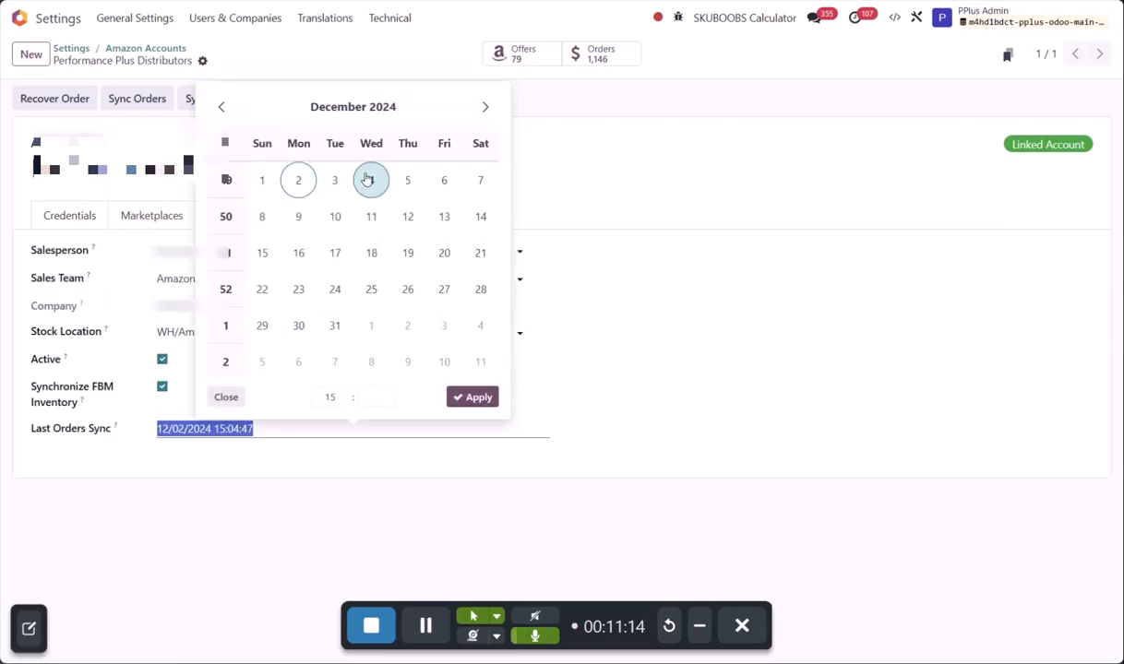
left_click(225, 108)
left_click(225, 107)
left_click(483, 109)
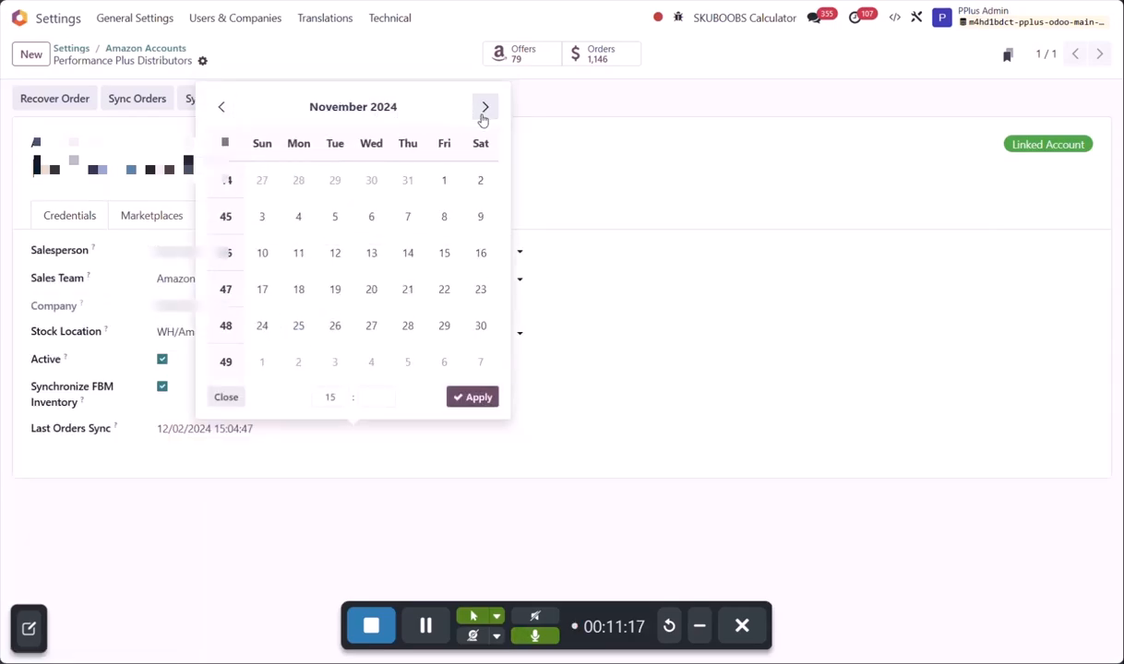
left_click(449, 334)
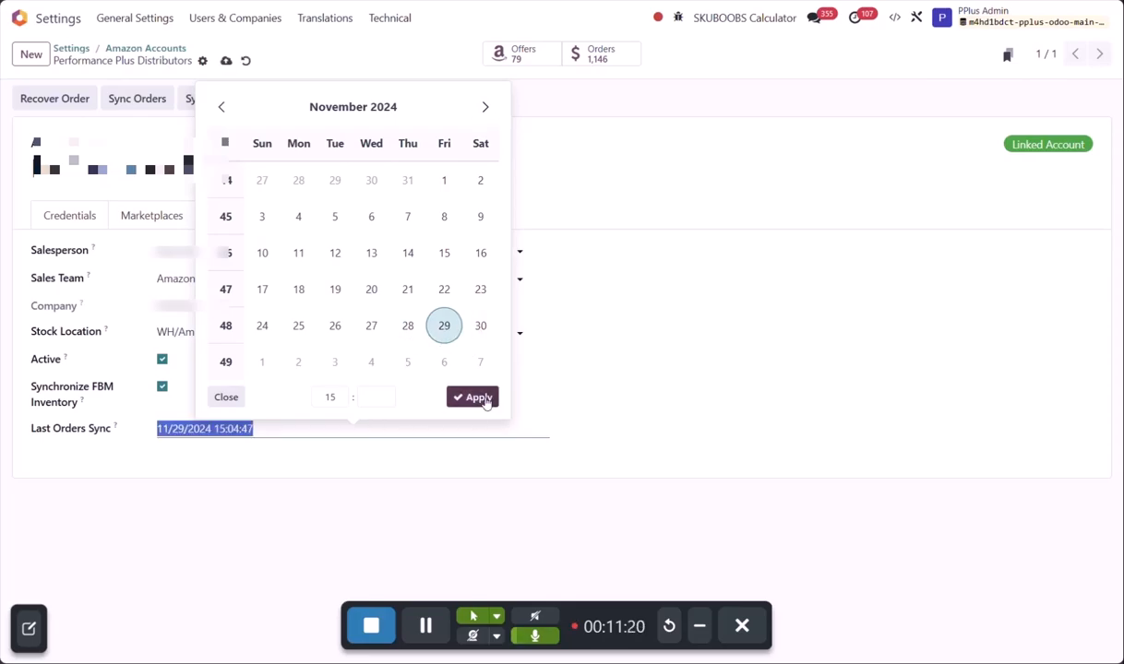
left_click(476, 397)
left_click(359, 391)
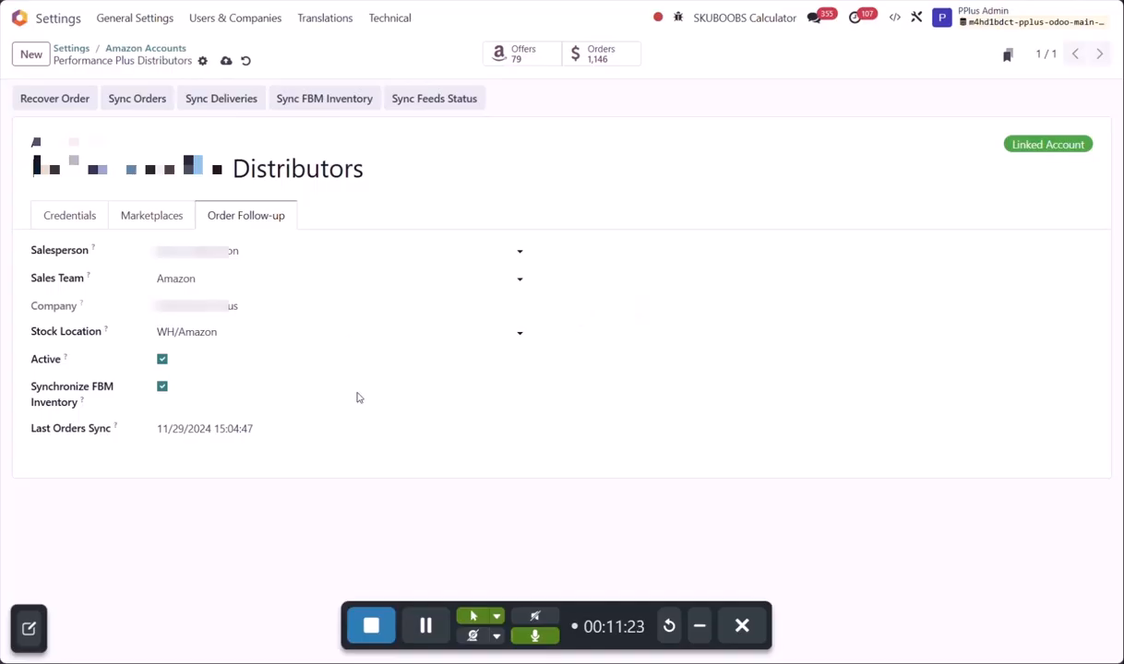
left_click(226, 61)
left_click(158, 103)
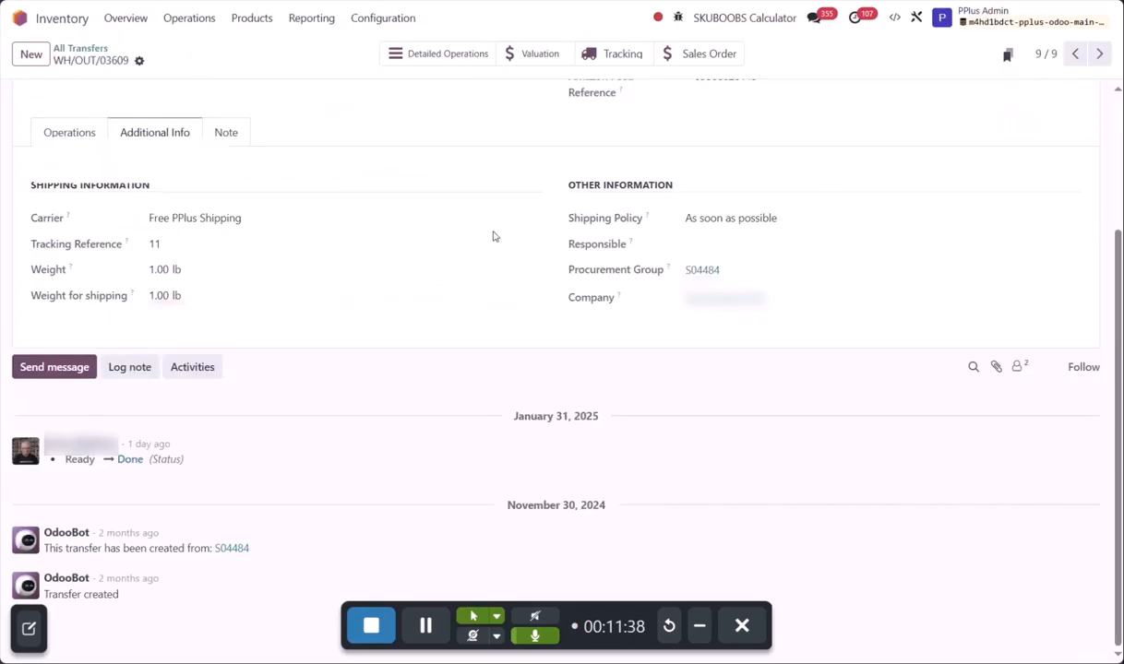
Return to the filtered transfers and check the creation history of the first and last remaining failed orders, WH/OUT/03554 and WH/OUT/03579.
left_click(74, 48)
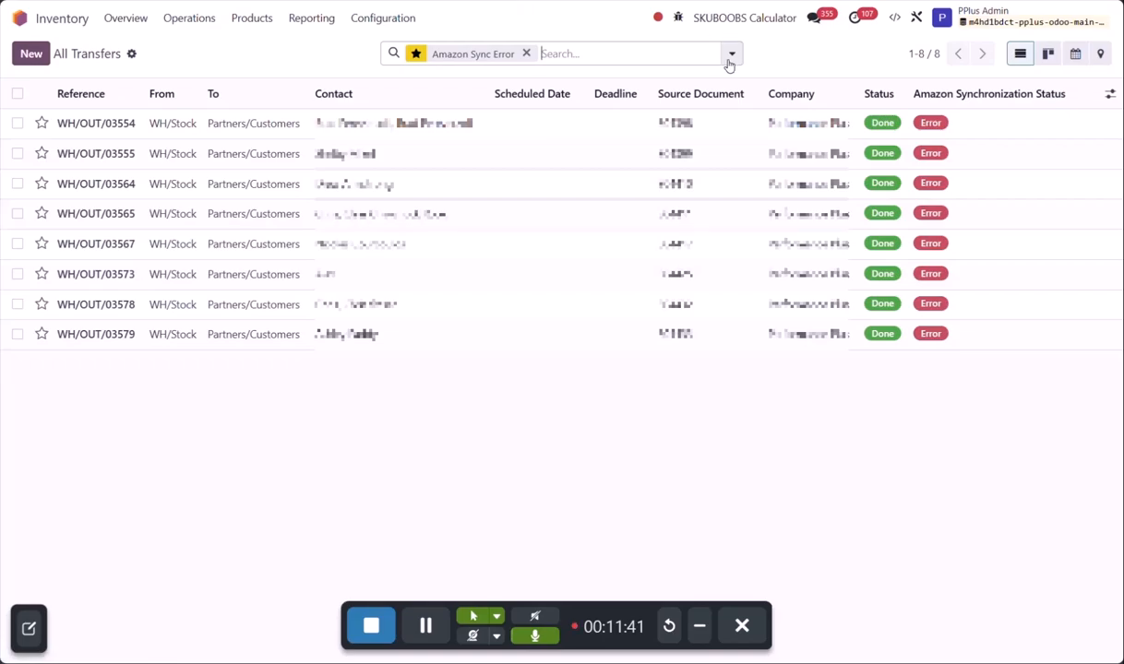
left_click(70, 128)
scroll(481, 343, "down", 5)
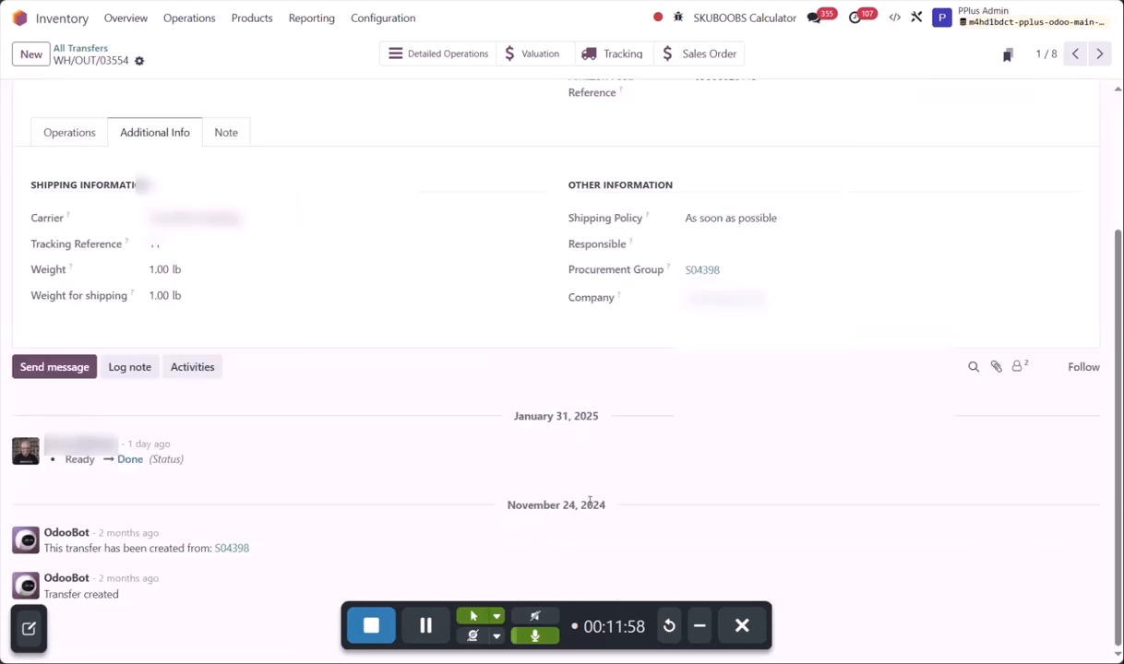
left_click(1074, 54)
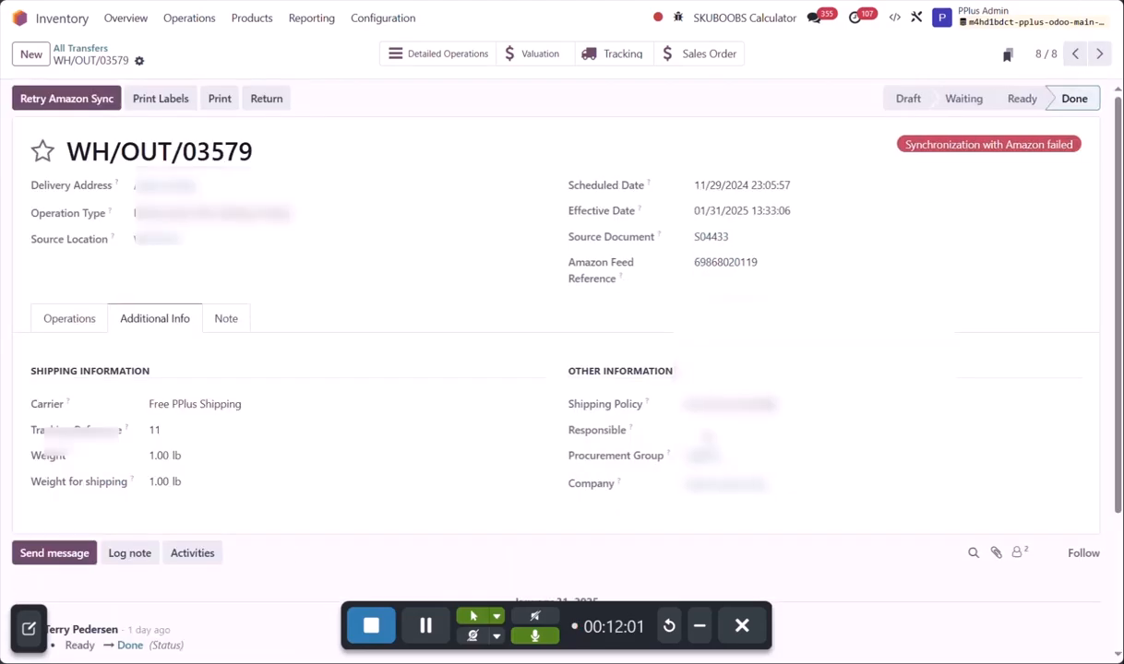
scroll(660, 491, "down", 5)
scroll(561, 526, "up", 5)
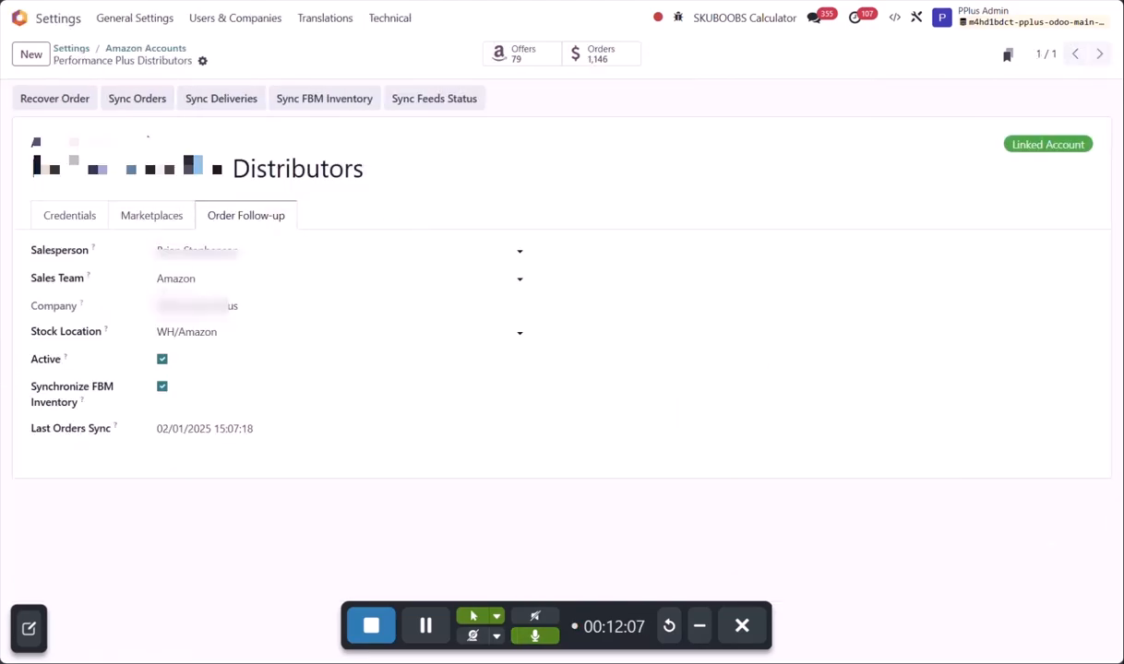
Backdate the Amazon account's Last Orders Sync to 11/23/2024, save the record and sync the orders.
left_click(260, 430)
left_click(222, 107)
left_click(223, 107)
left_click(222, 107)
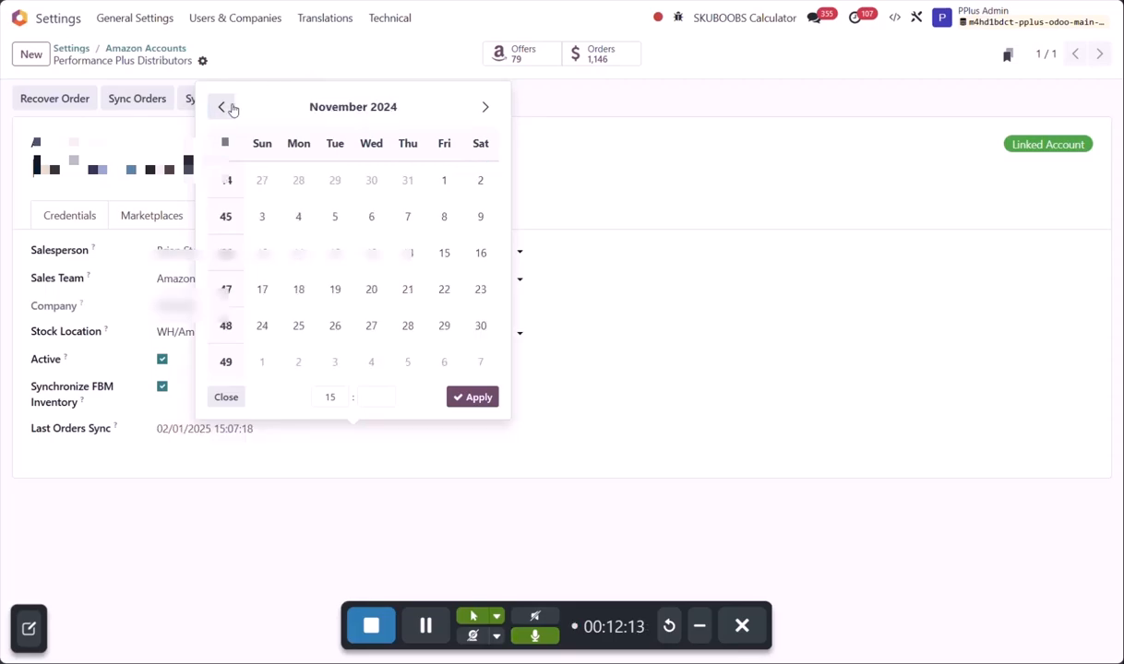
left_click(475, 292)
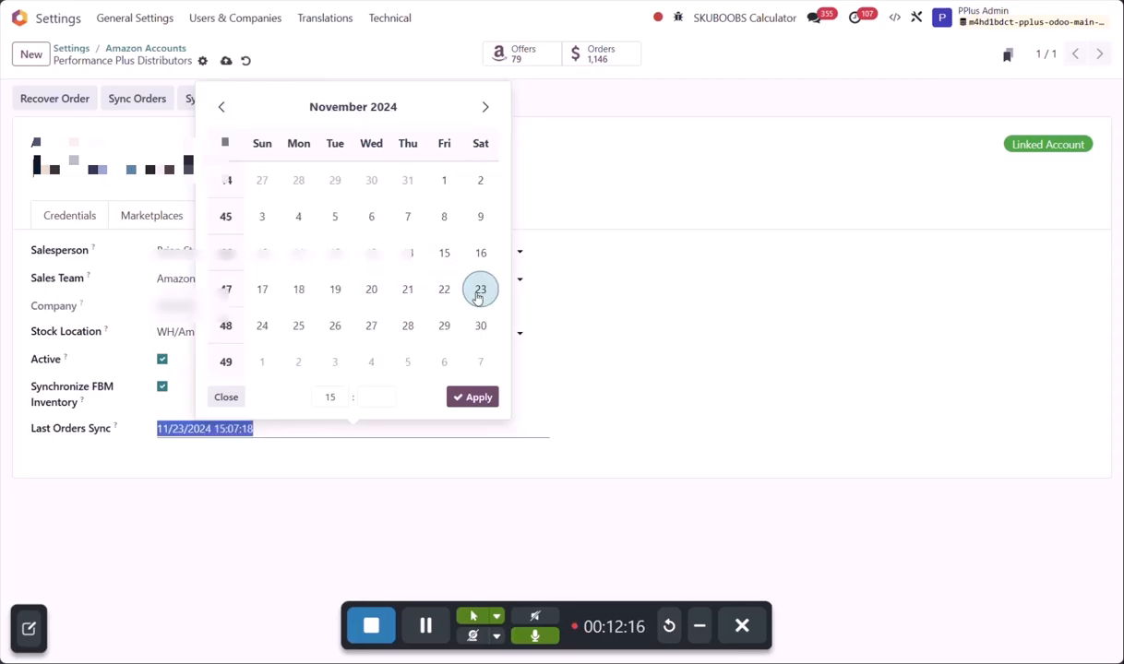
left_click(478, 397)
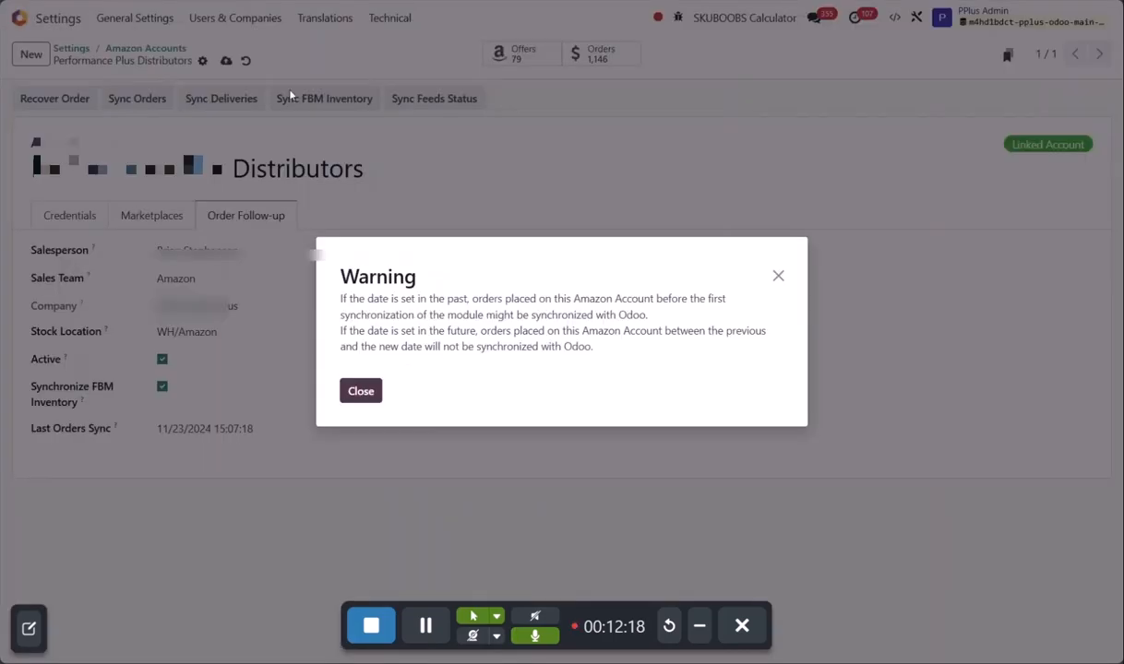
left_click(355, 390)
left_click(225, 60)
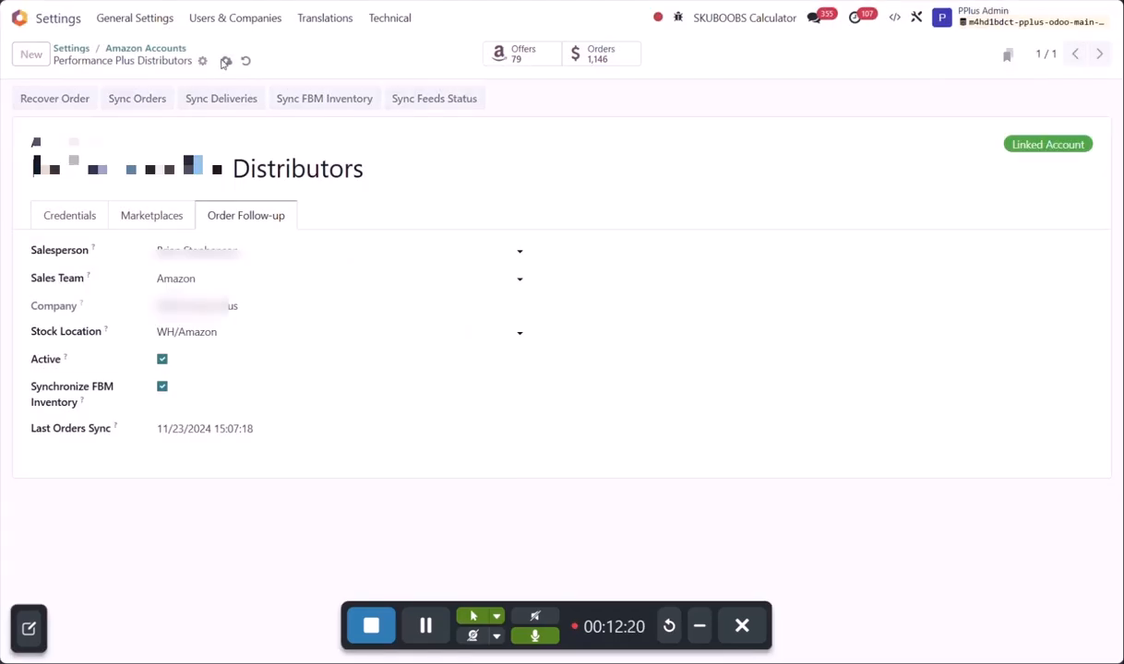
left_click(152, 100)
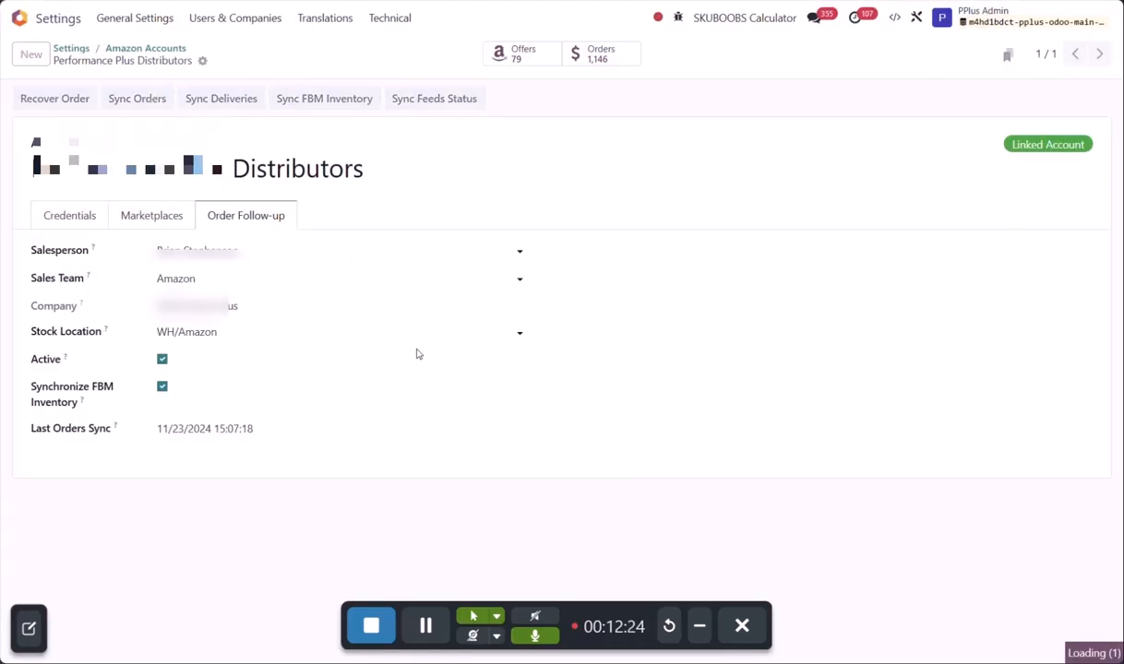
Return to the All Transfers list and reapply the saved Amazon Sync Error filter to check for remaining failed orders.
key("alt+Tab")
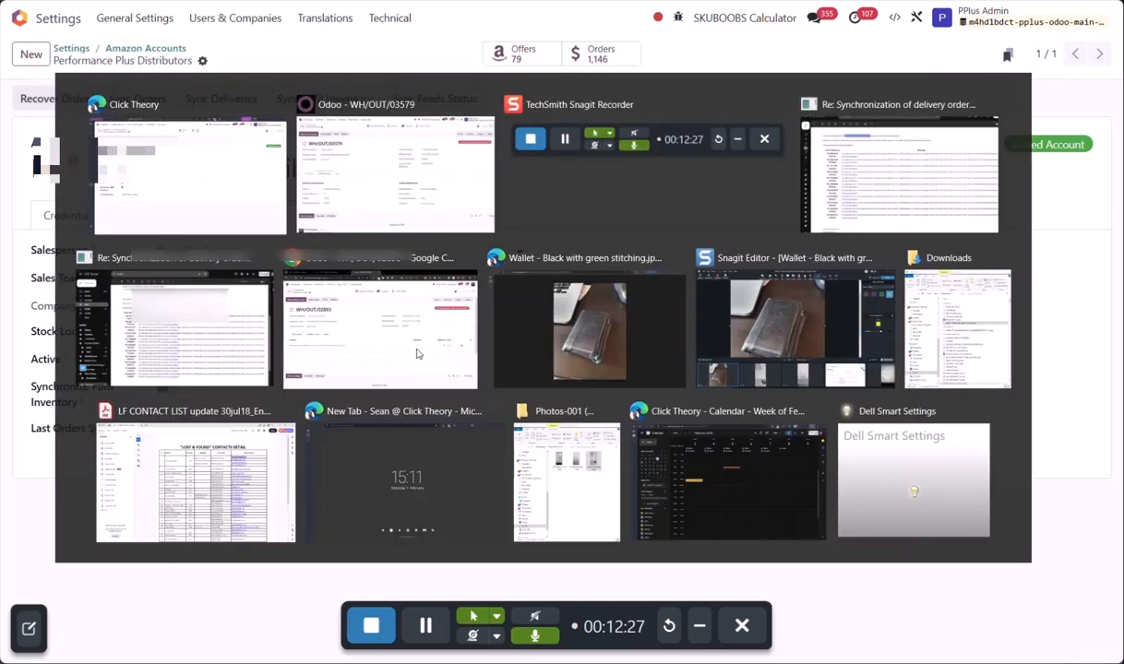
left_click(88, 48)
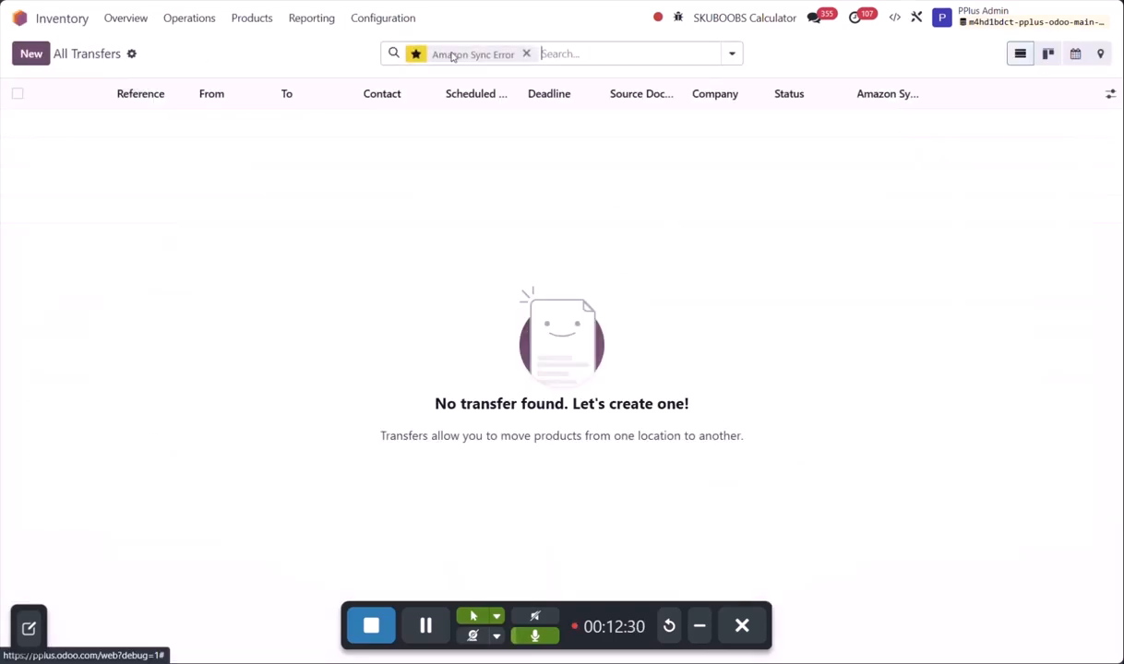
left_click(731, 54)
left_click(669, 140)
left_click(669, 140)
left_click(127, 326)
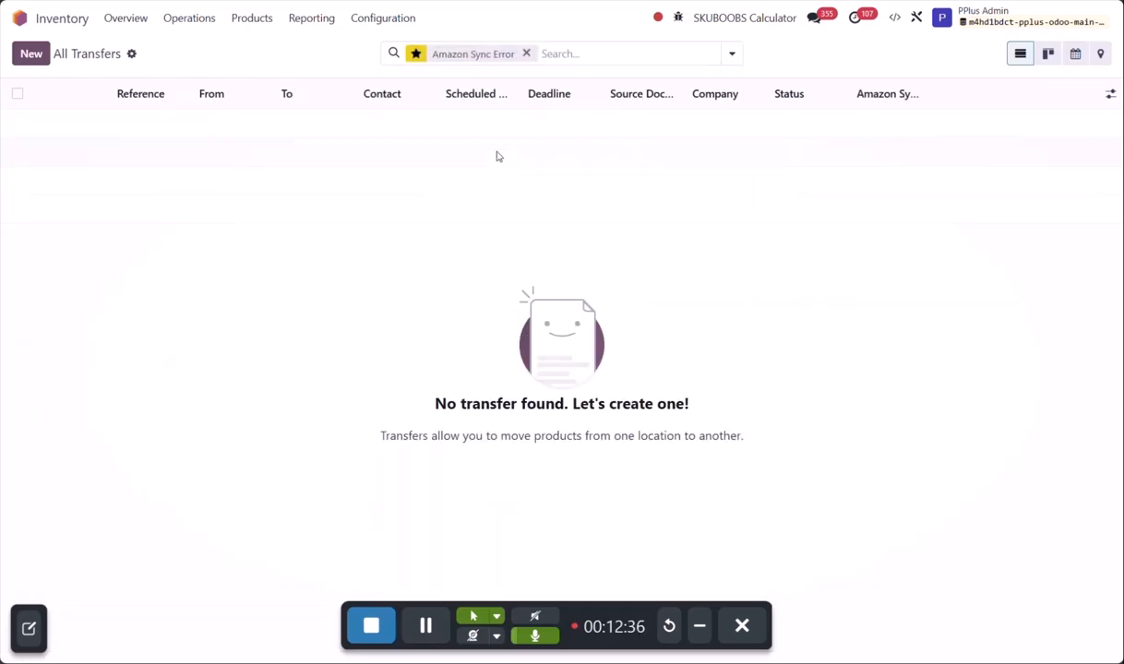